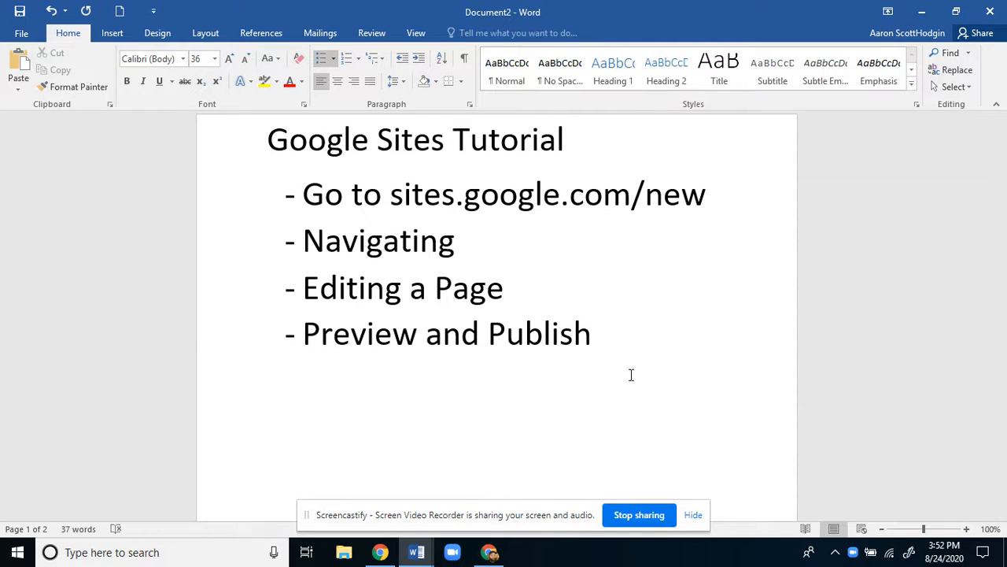
# Step: Copy the address sites.google.com/new from the Word outline and open it in Chrome
pyautogui.moveTo(712, 197); pyautogui.dragTo(392, 200)
pyautogui.hotkey('ctrl', 'c')
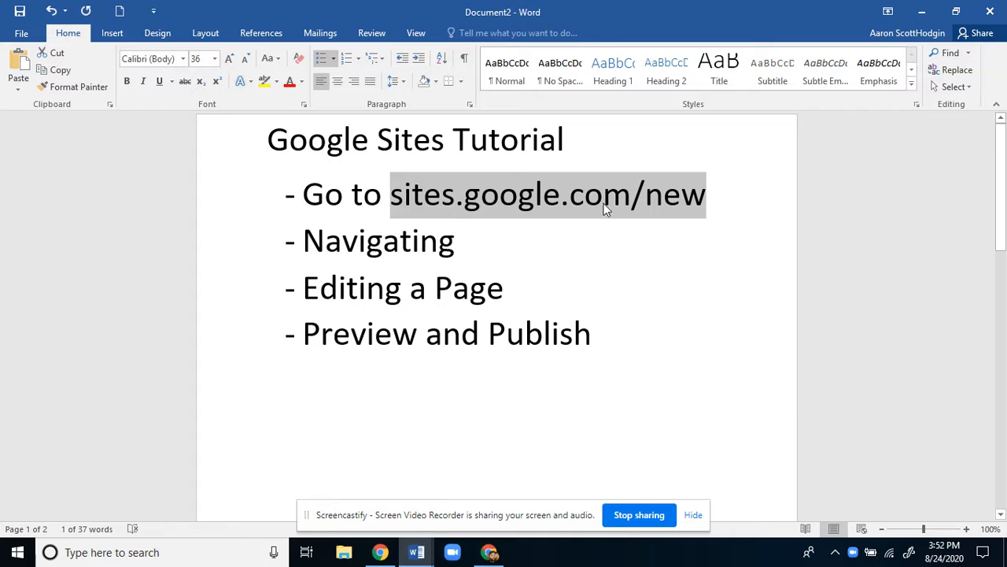
pyautogui.click(685, 288)
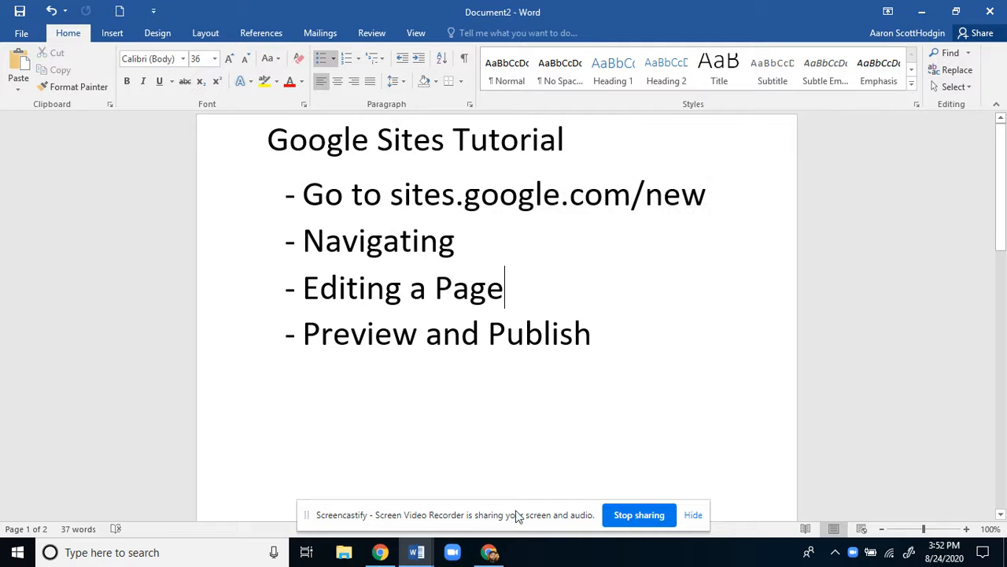
pyautogui.click(488, 551)
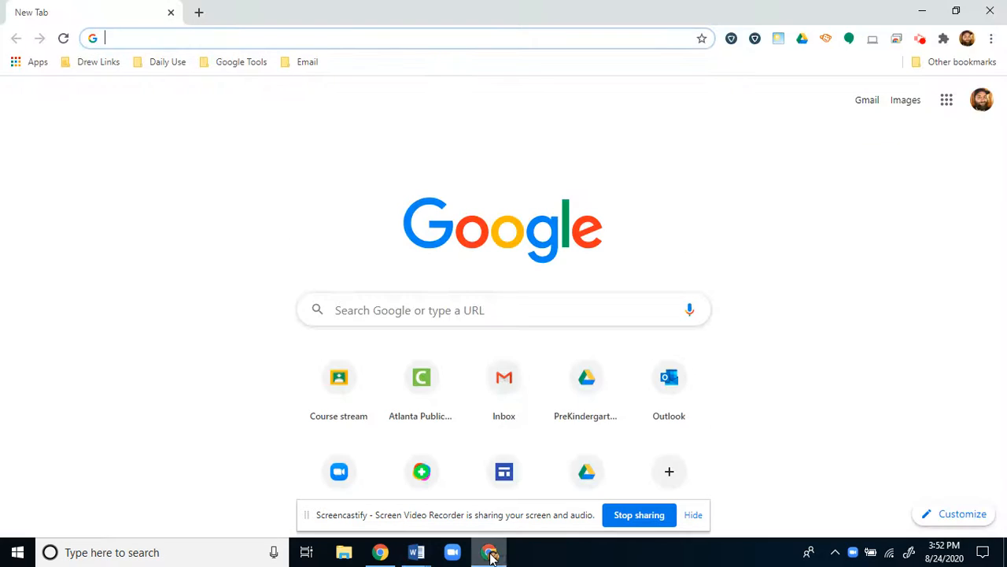
pyautogui.click(221, 39)
pyautogui.hotkey('ctrl', 'v')
pyautogui.press('Return')
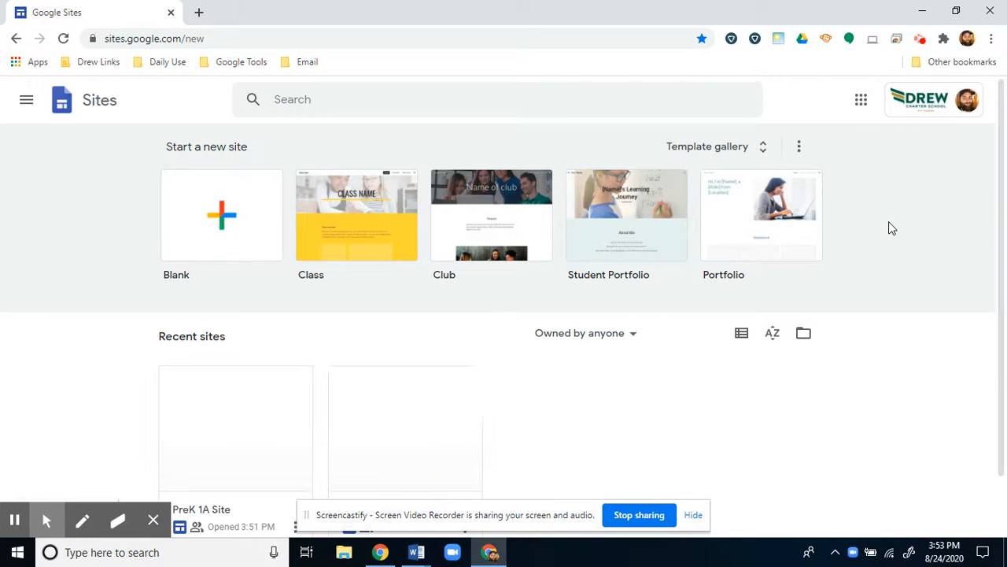
# Step: Open the PreK 1A Site from the recent sites for editing
pyautogui.scroll(-1, 890, 225)
pyautogui.scroll(1, 888, 205)
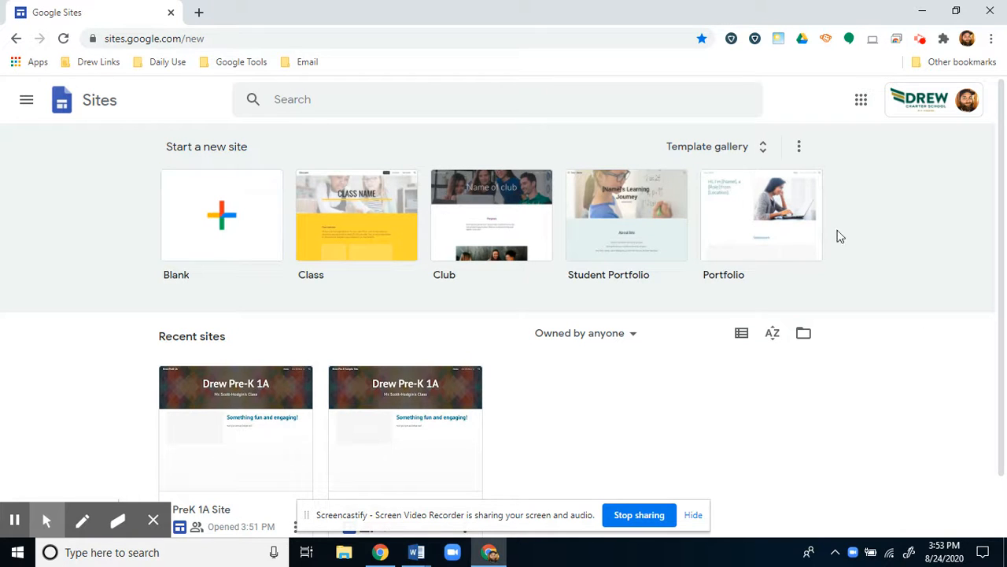
pyautogui.scroll(-1, 856, 233)
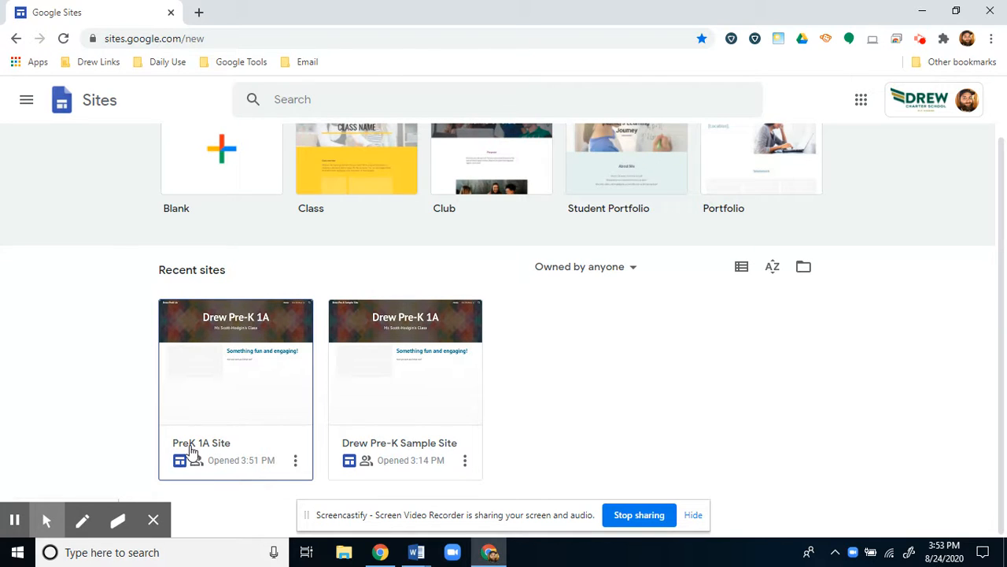
pyautogui.click(269, 408)
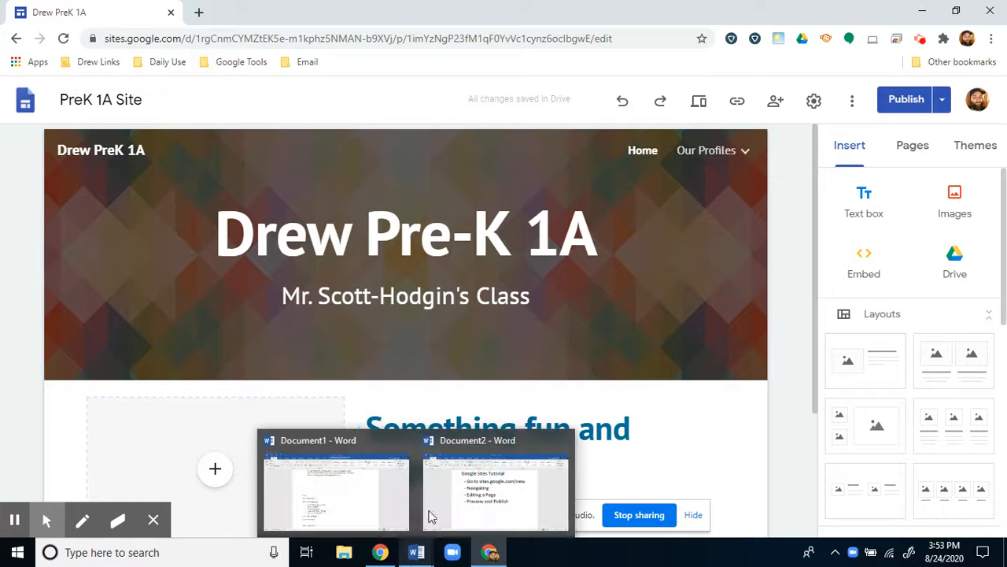
# Step: Switch to the Document2 outline in Word and strike through the "Go to sites.google.com/new" line
pyautogui.moveTo(419, 554)
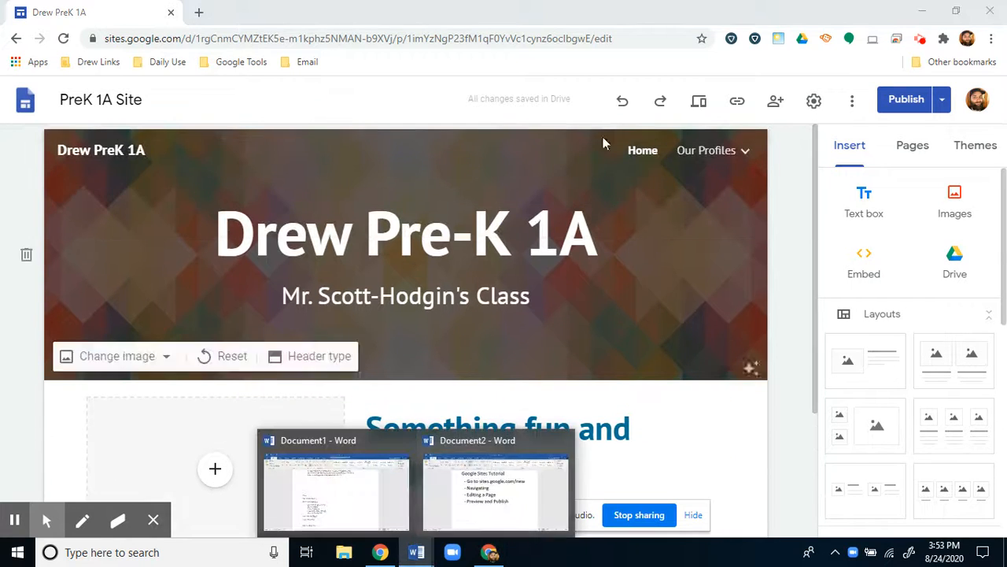
pyautogui.click(503, 512)
pyautogui.moveTo(730, 199); pyautogui.dragTo(252, 198)
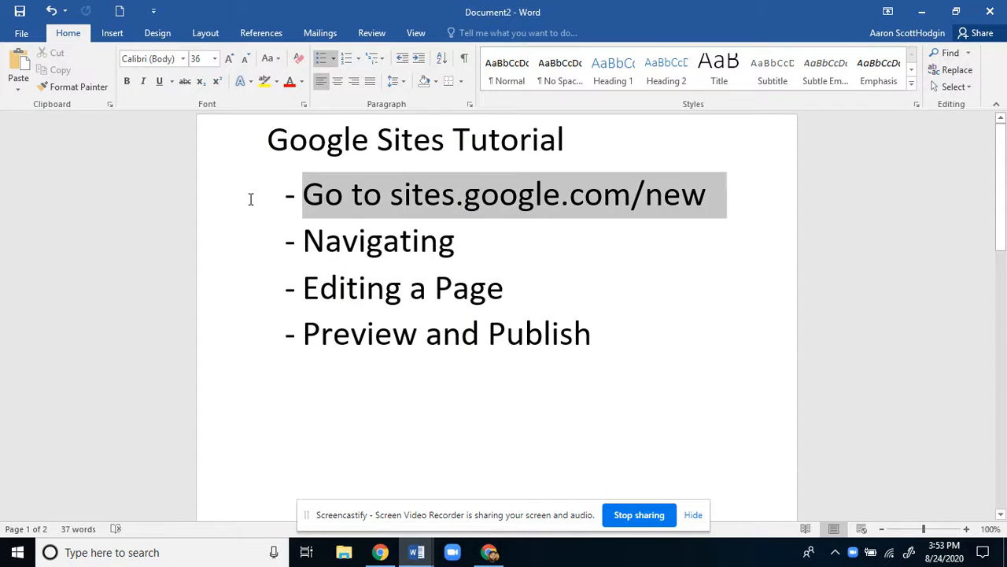
pyautogui.click(184, 81)
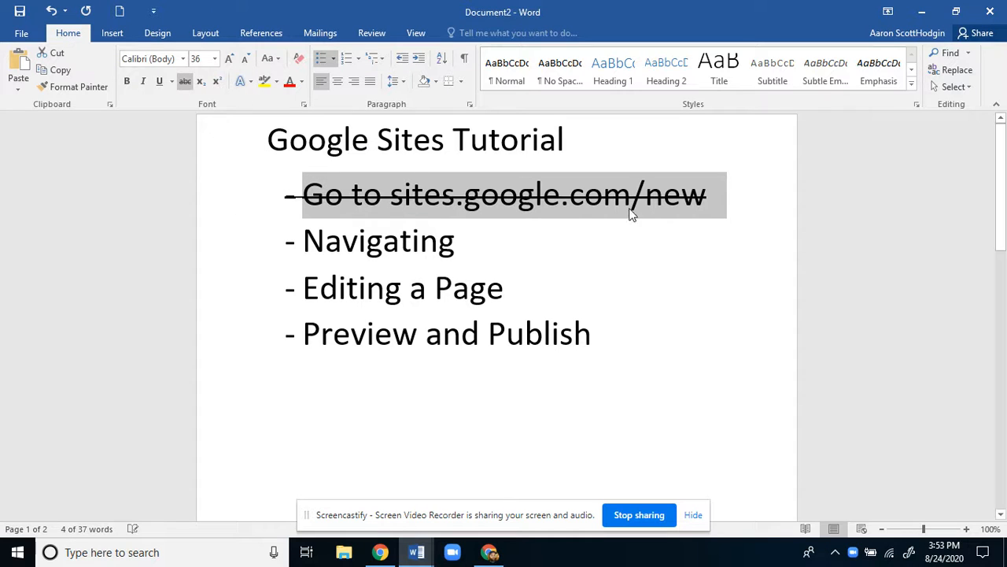
pyautogui.click(730, 195)
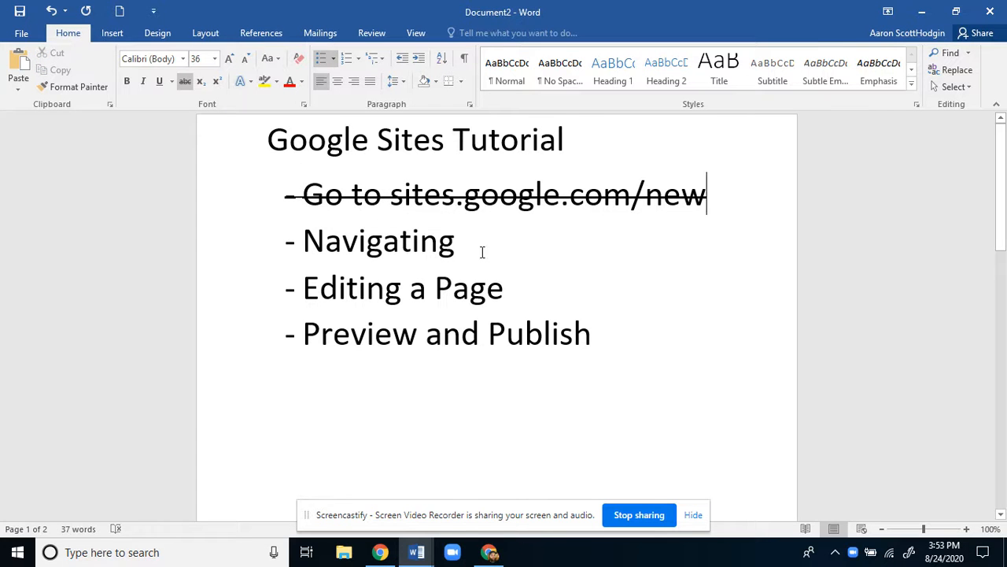
# Step: Switch back to Google Sites in Chrome and look over the Home page's content and its navigation links
pyautogui.click(488, 551)
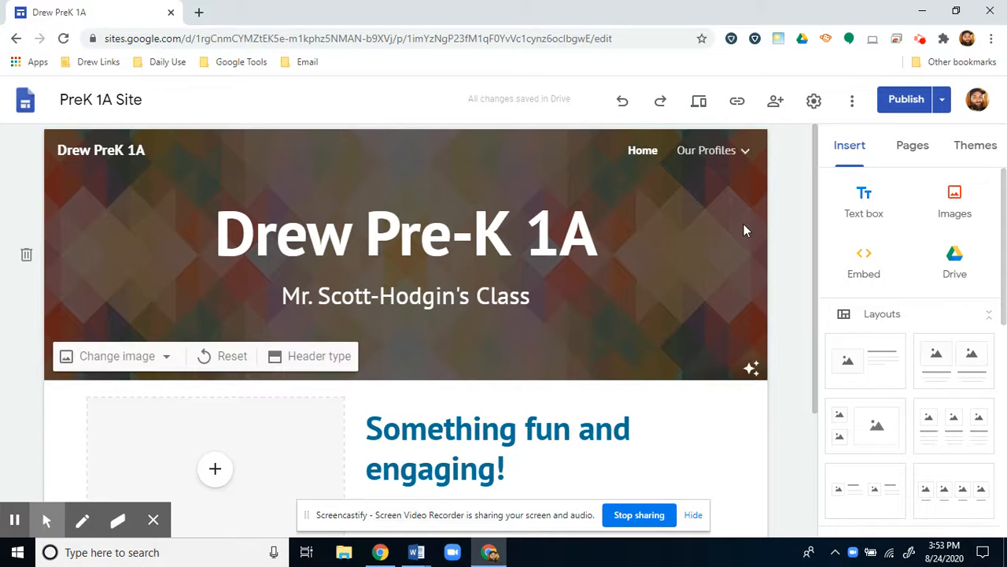
pyautogui.scroll(-2, 744, 225)
pyautogui.scroll(2, 743, 225)
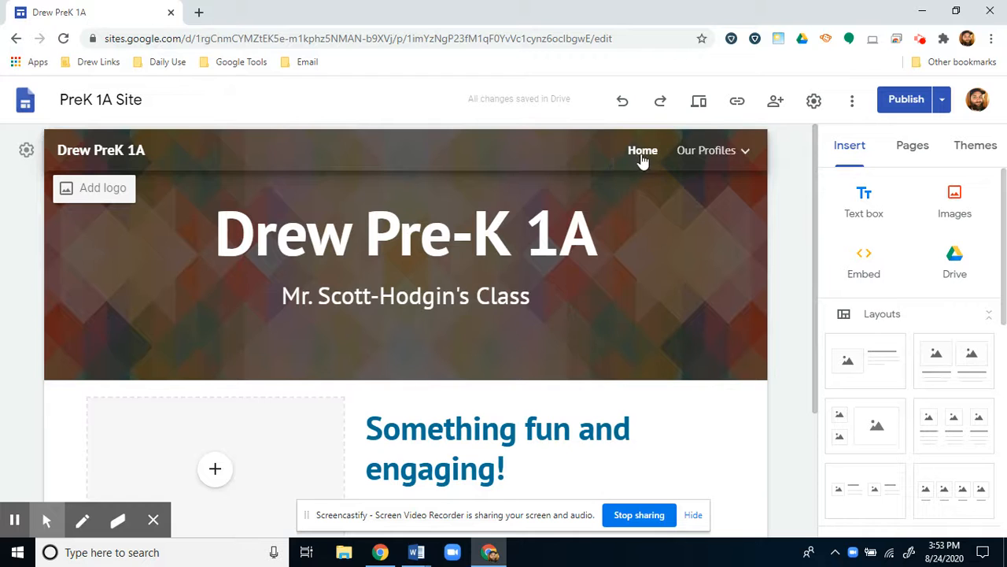
pyautogui.scroll(-3, 553, 175)
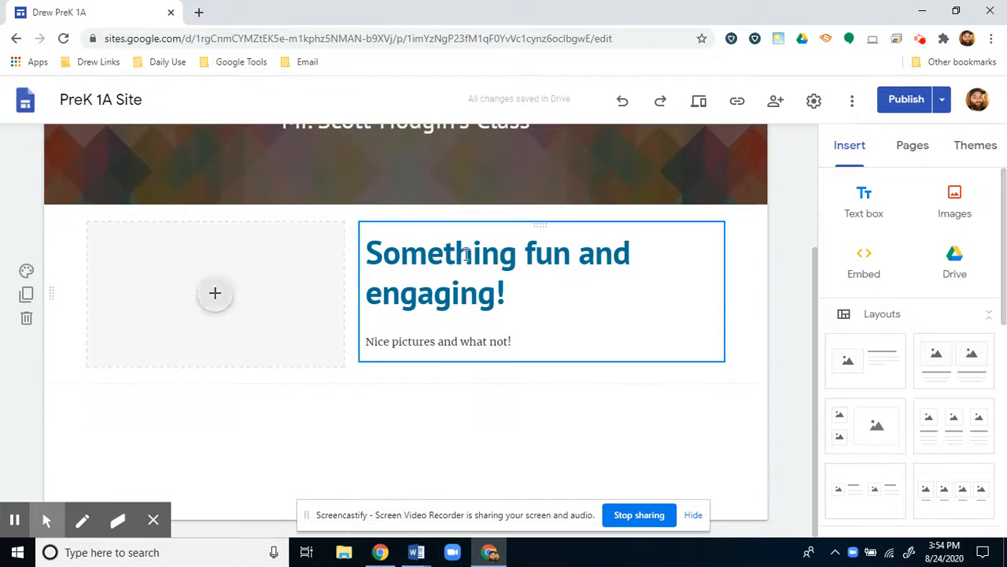
pyautogui.scroll(3, 540, 254)
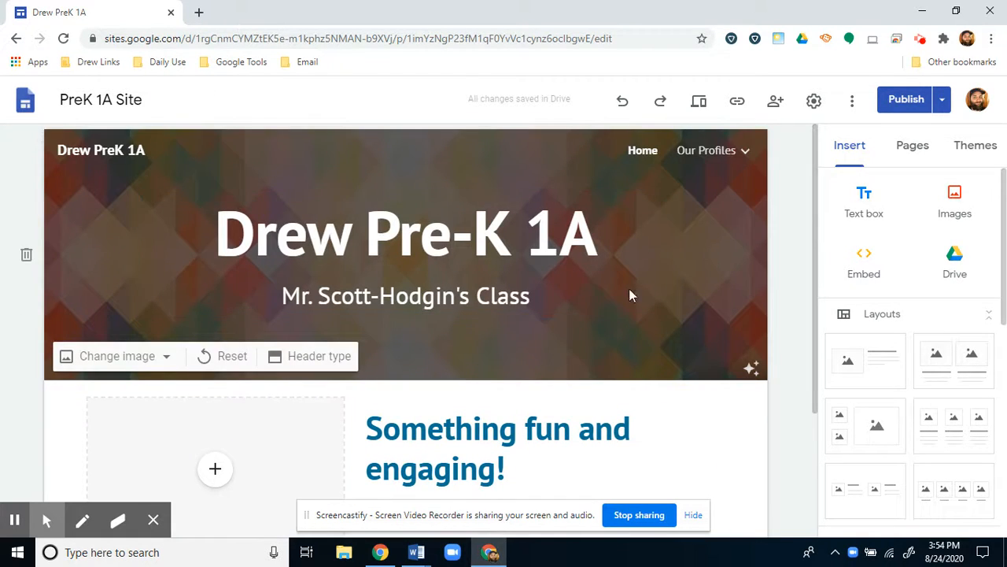
pyautogui.moveTo(712, 161)
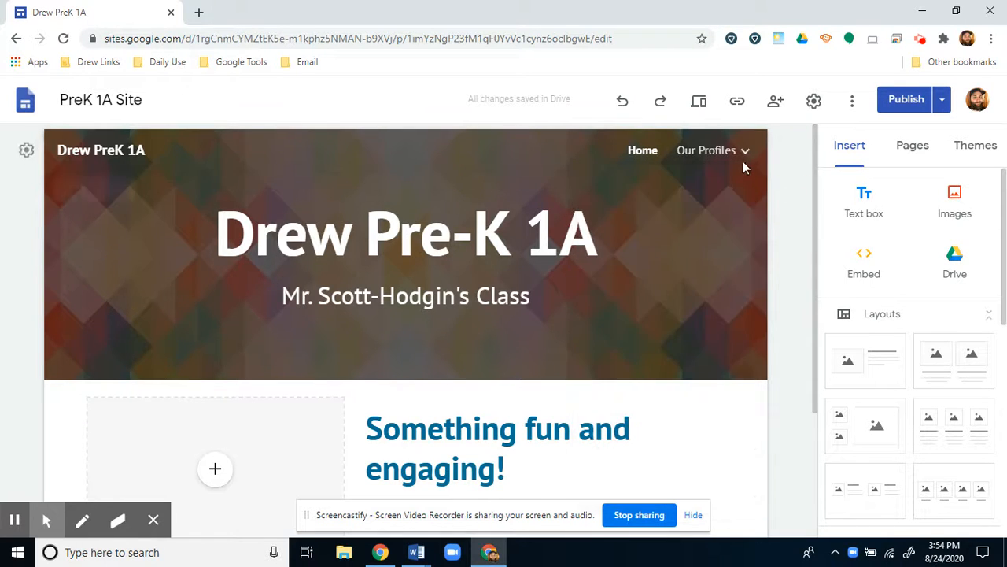
pyautogui.moveTo(744, 152)
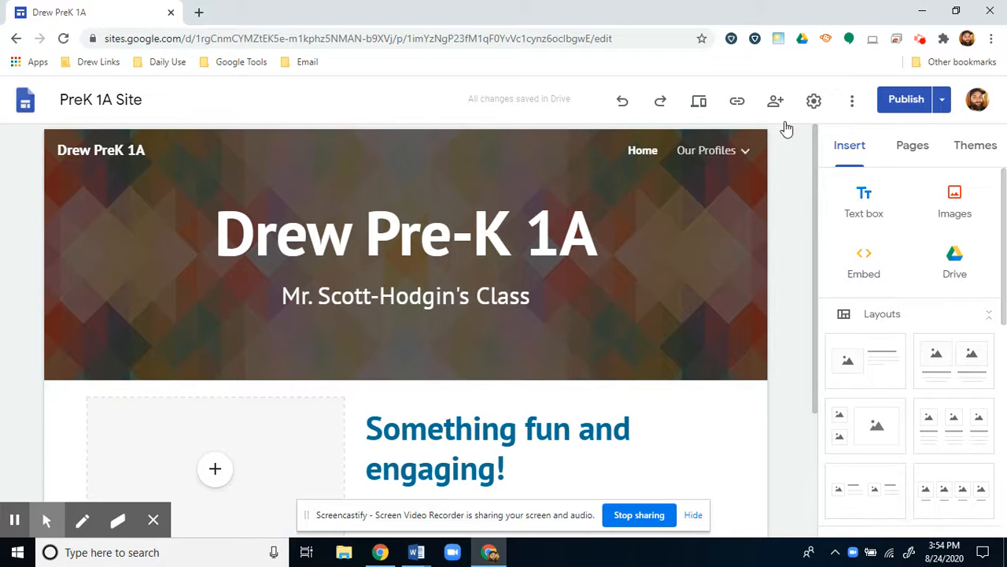
# Step: Expand Our Profiles in the site's page list and open the Student 1 Profile page
pyautogui.click(919, 154)
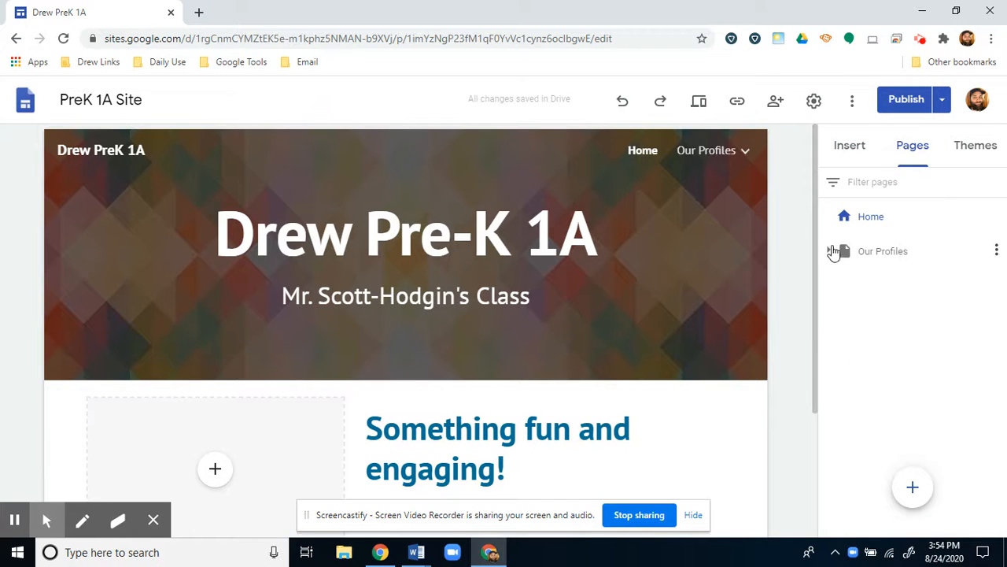
pyautogui.click(829, 251)
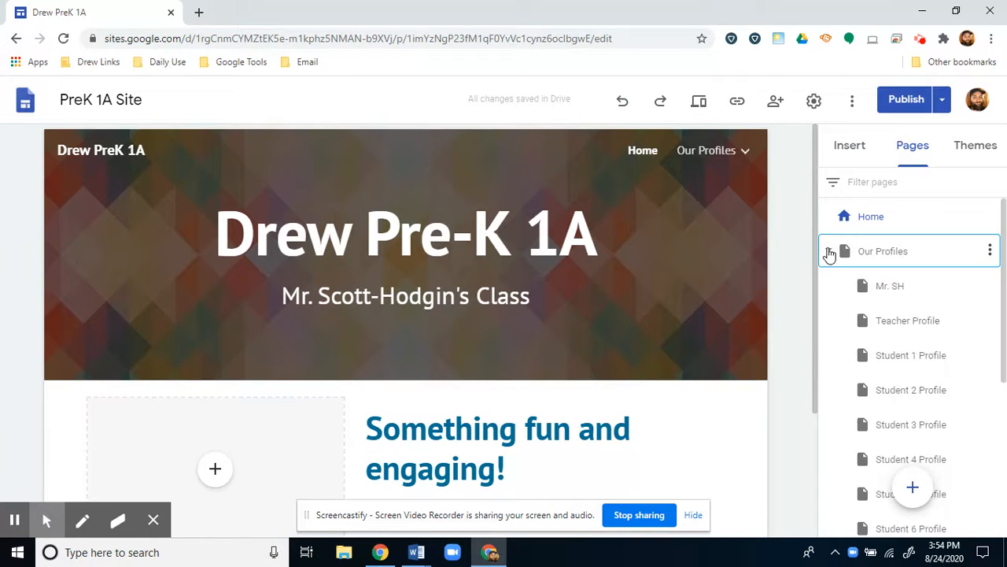
pyautogui.scroll(-1, 913, 267)
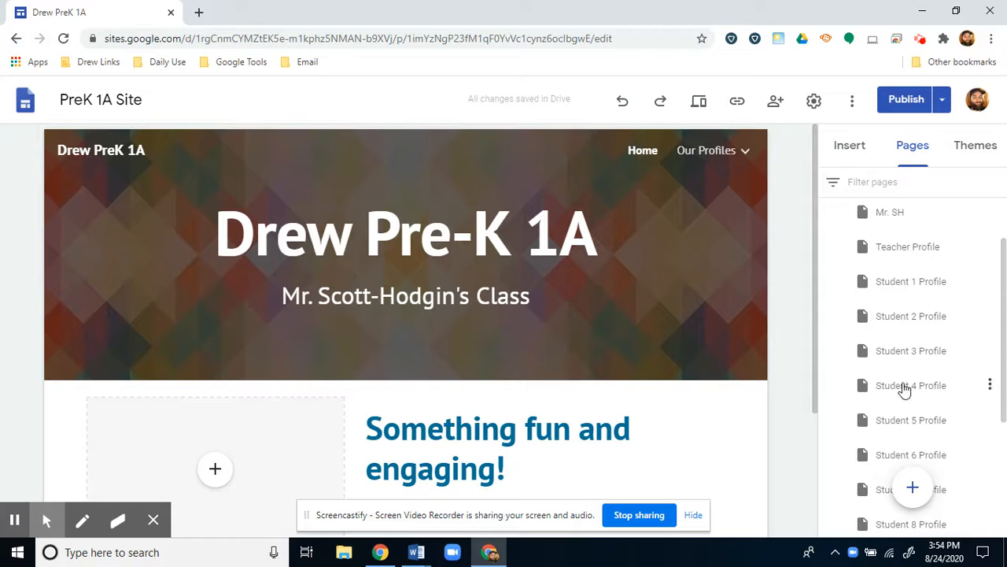
pyautogui.click(931, 288)
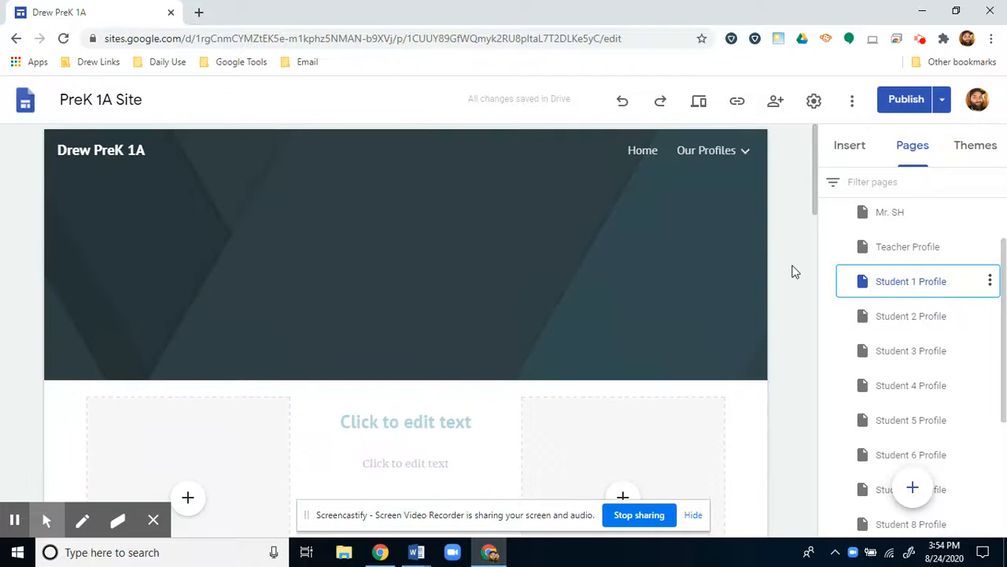
# Step: Return to the Home page and reopen Student 1 Profile through the Our Profiles navigation in the site header
pyautogui.scroll(1, 901, 250)
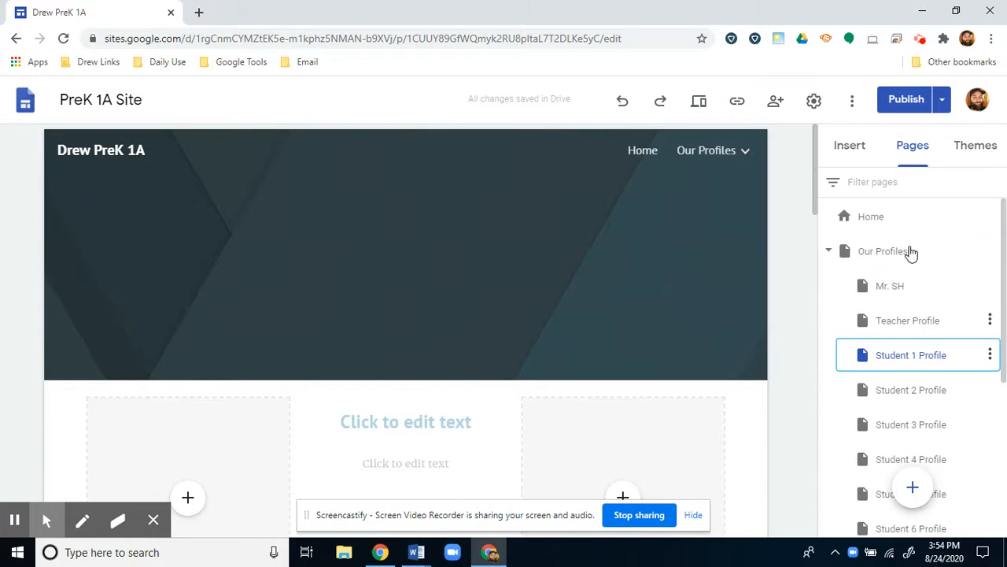
pyautogui.click(878, 223)
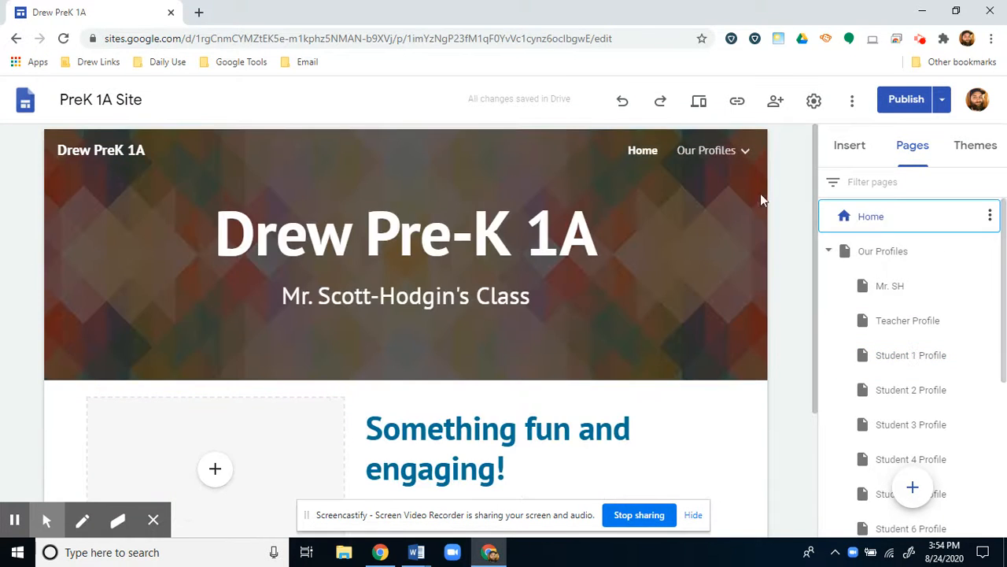
pyautogui.click(667, 248)
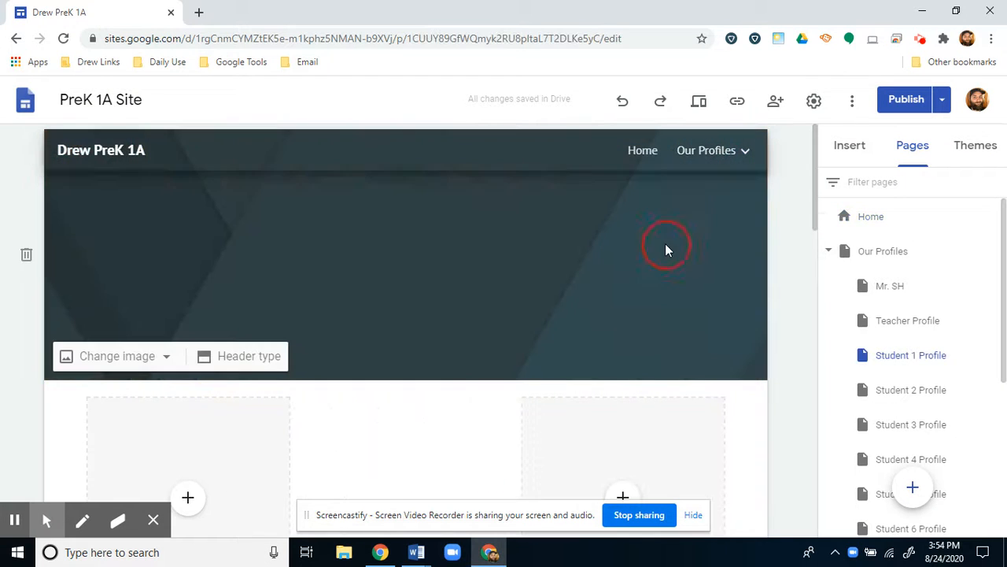
pyautogui.scroll(-2, 772, 185)
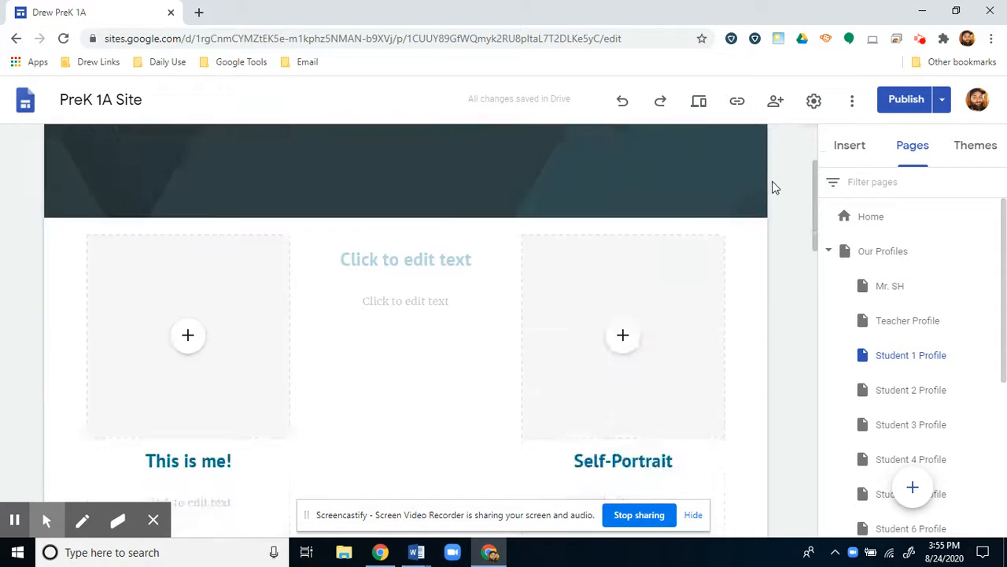
pyautogui.scroll(2, 771, 185)
pyautogui.moveTo(747, 151)
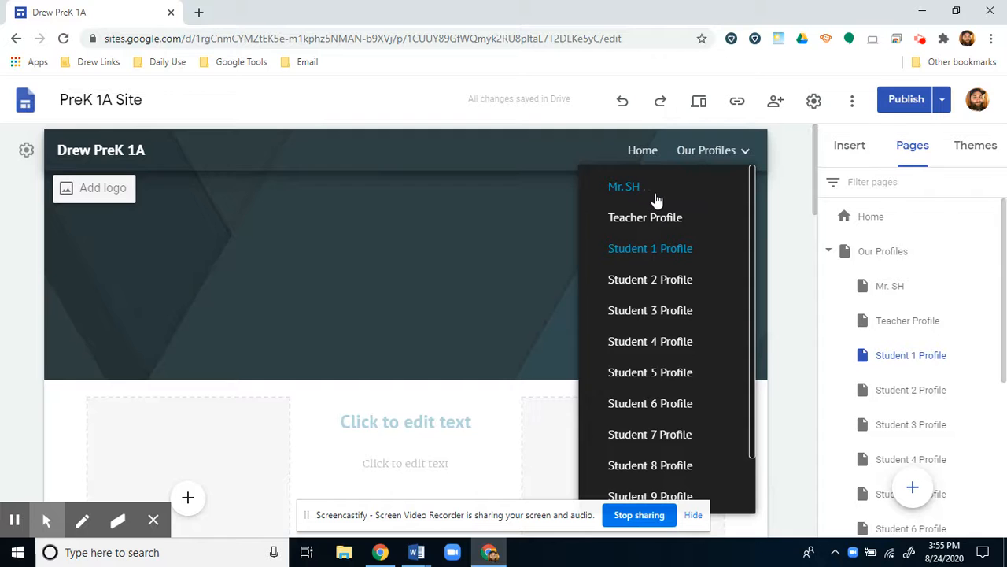
# Step: Go back to the Home page and look through the full list of profile pages
pyautogui.click(888, 225)
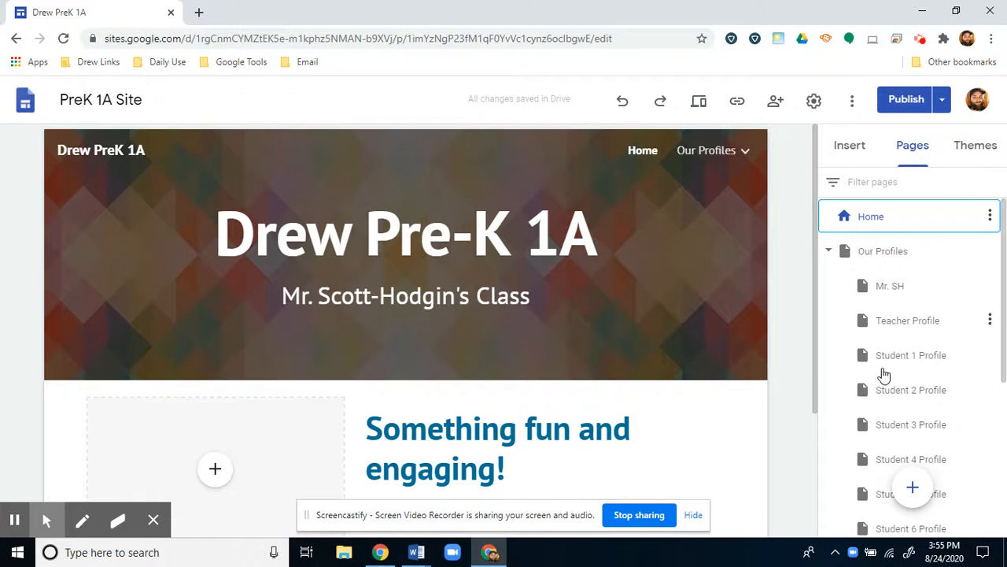
pyautogui.scroll(-4, 903, 331)
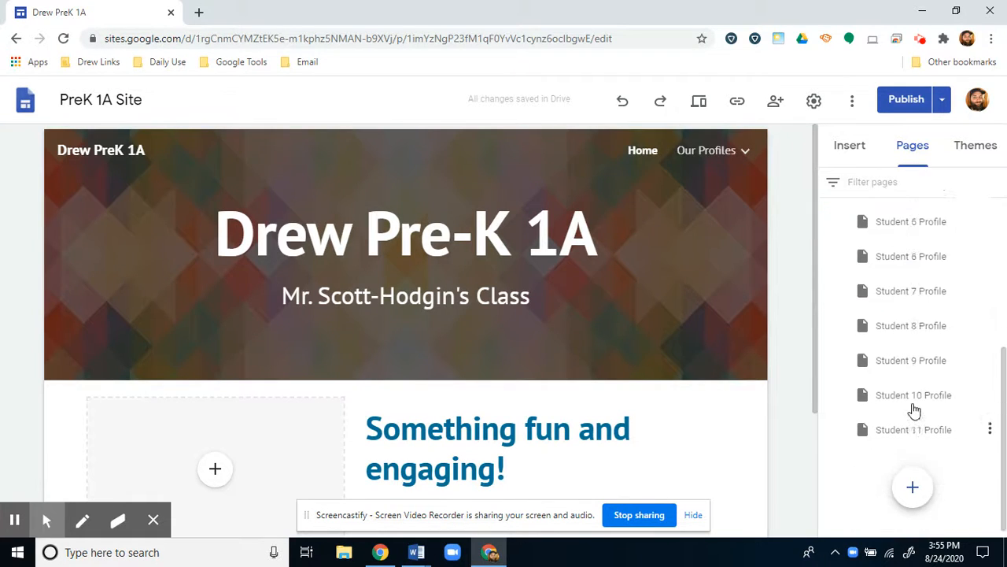
pyautogui.scroll(4, 913, 405)
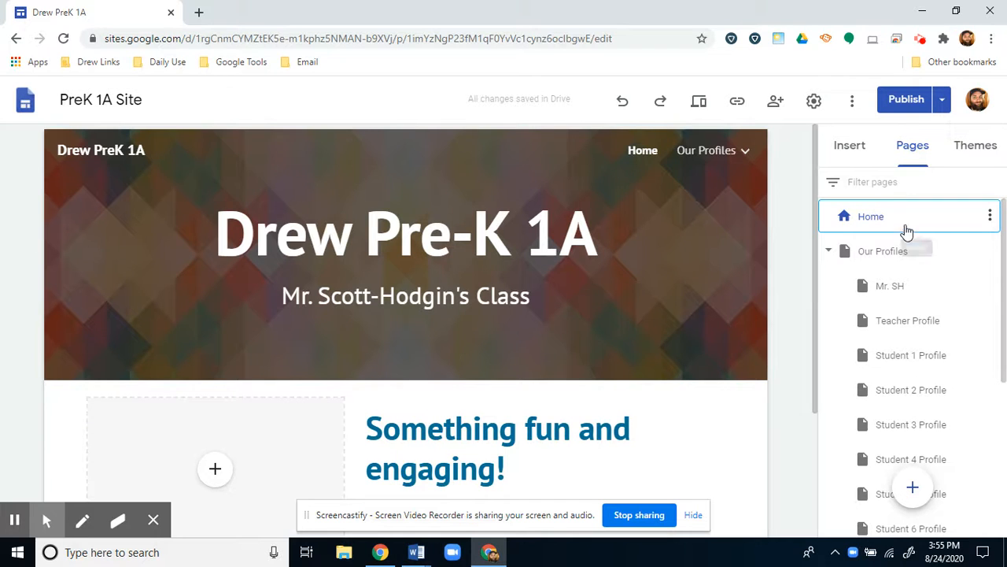
# Step: Review the available site themes and the content elements and layouts that can be inserted
pyautogui.click(966, 147)
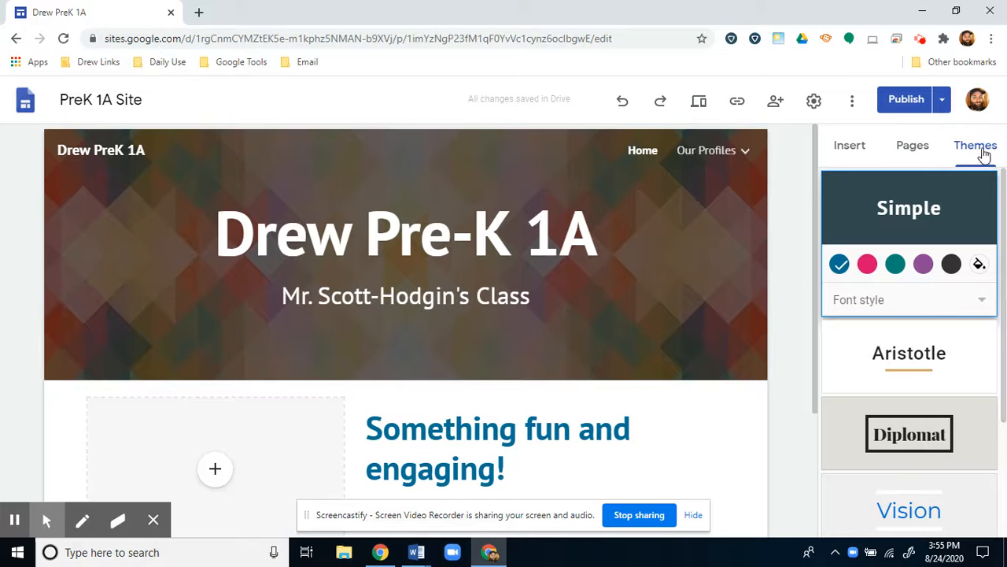
pyautogui.click(911, 150)
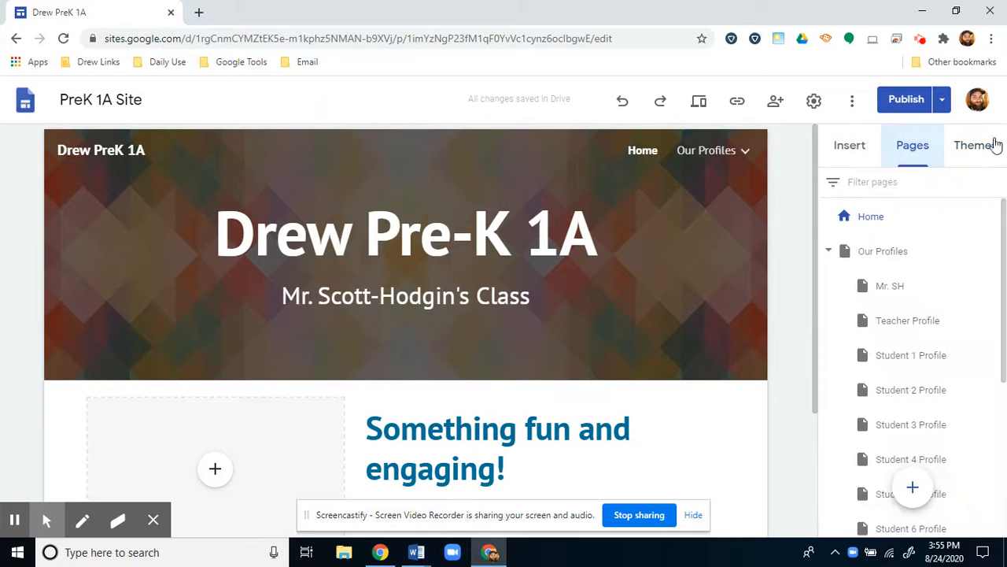
pyautogui.click(850, 145)
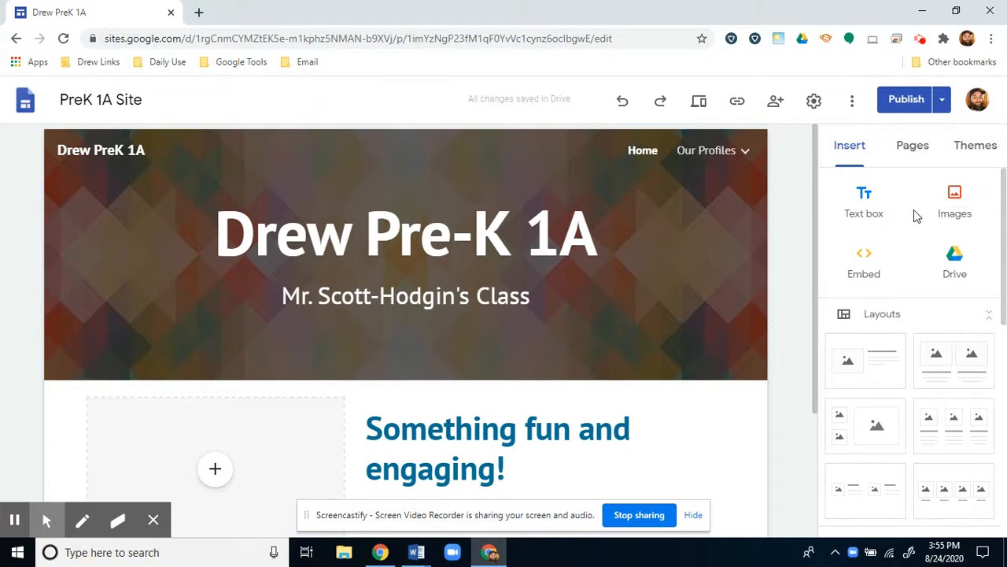
pyautogui.scroll(-6, 938, 212)
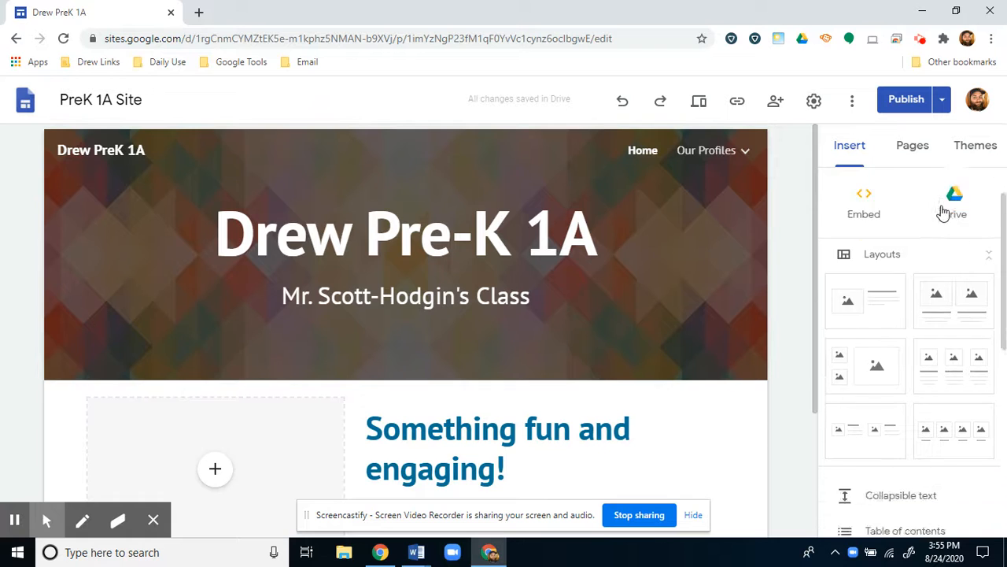
pyautogui.scroll(-2, 926, 308)
pyautogui.scroll(8, 926, 309)
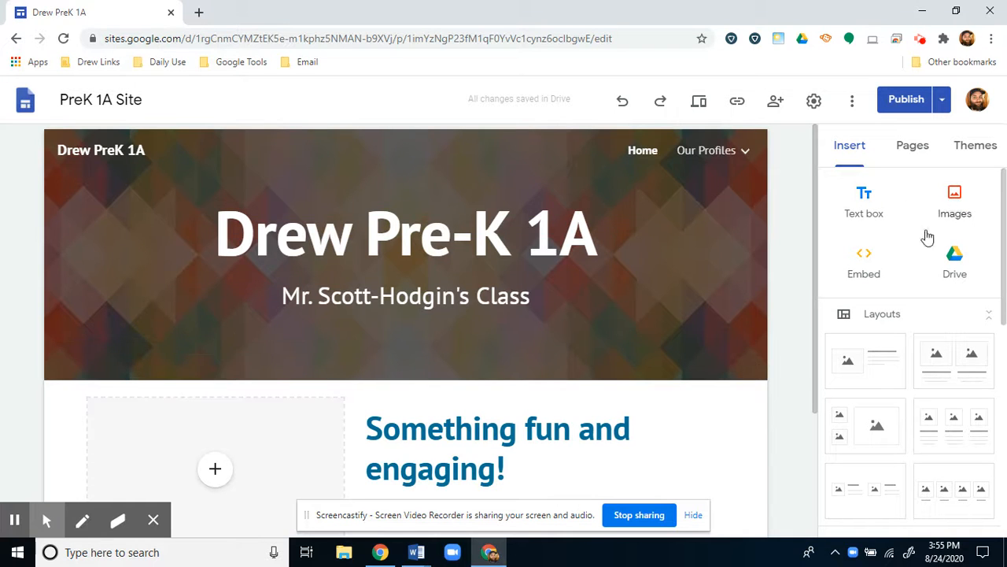
# Step: Switch to the Word outline, strike through the Navigating item and place the cursor at the end of Editing a Page
pyautogui.click(753, 428)
pyautogui.scroll(-2, 753, 427)
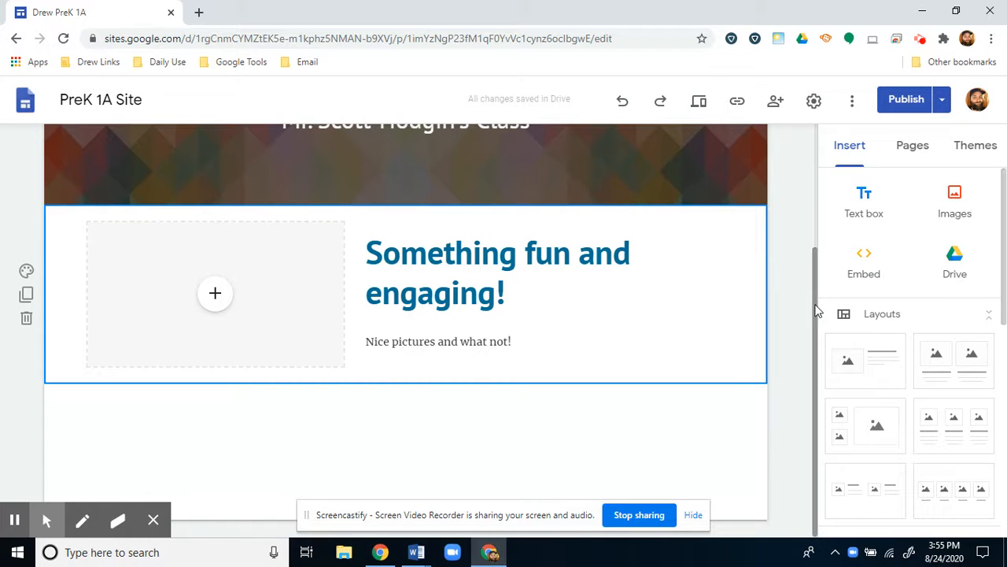
pyautogui.click(791, 311)
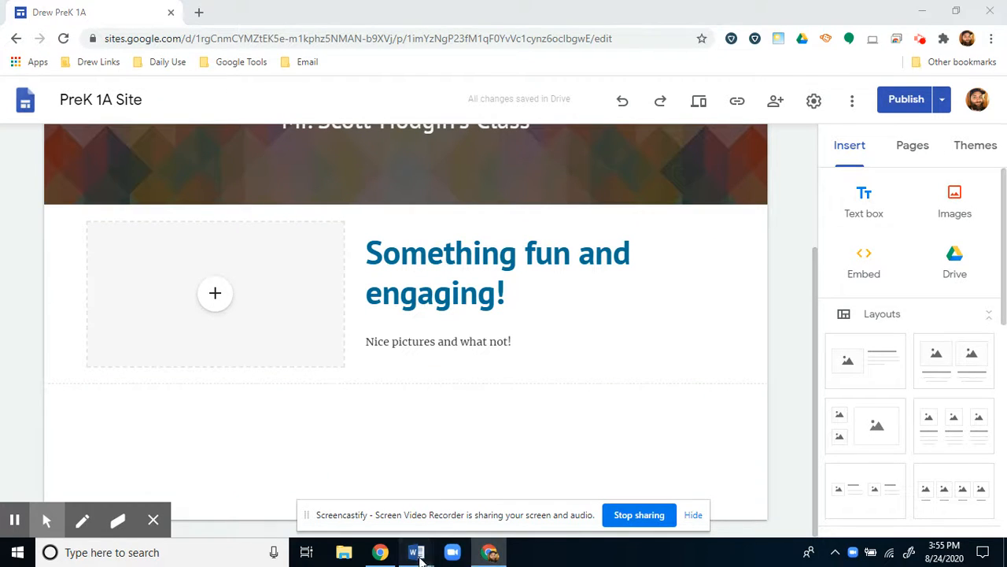
pyautogui.moveTo(417, 553)
pyautogui.click(465, 517)
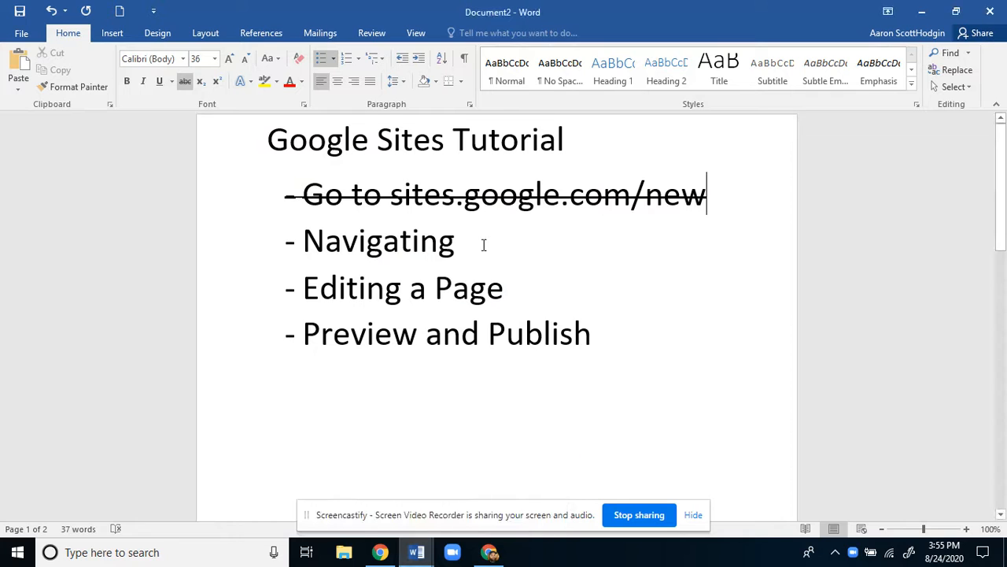
pyautogui.moveTo(483, 245); pyautogui.dragTo(291, 254)
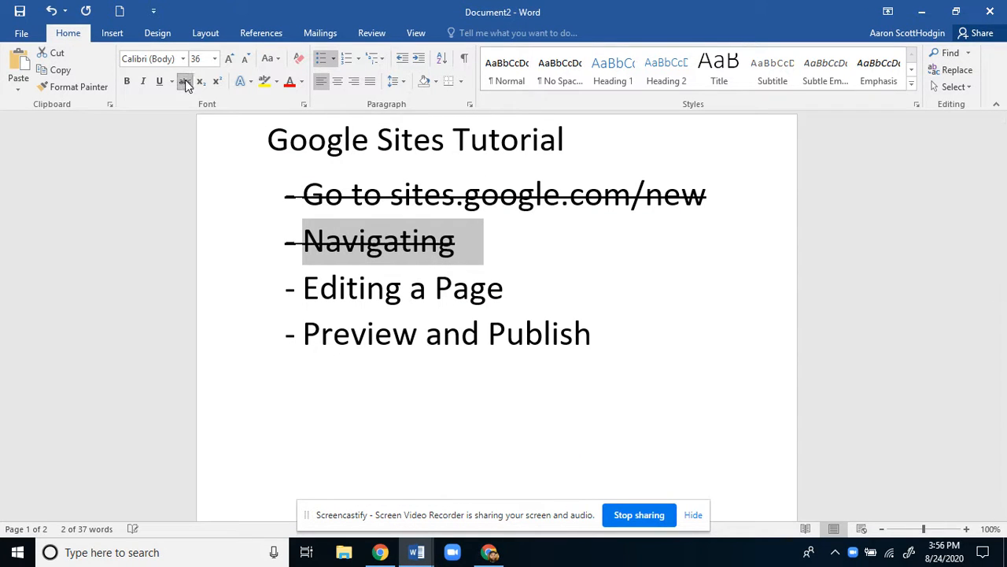
pyautogui.click(513, 290)
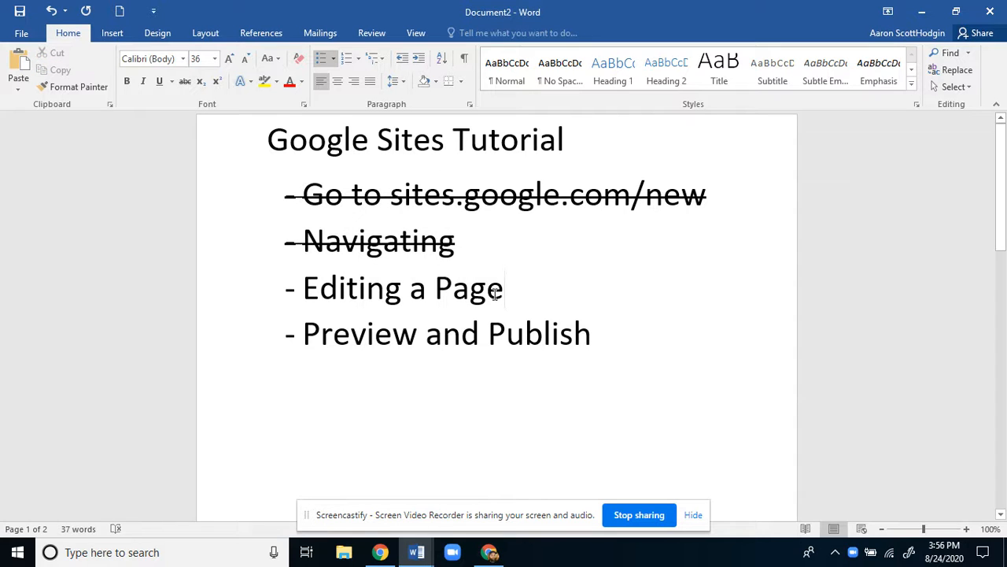
pyautogui.tripleClick(495, 293)
pyautogui.doubleClick(496, 291)
pyautogui.click(512, 288)
# Step: Switch back to the Google Sites editor and look over the Home page's header and content section
pyautogui.click(489, 553)
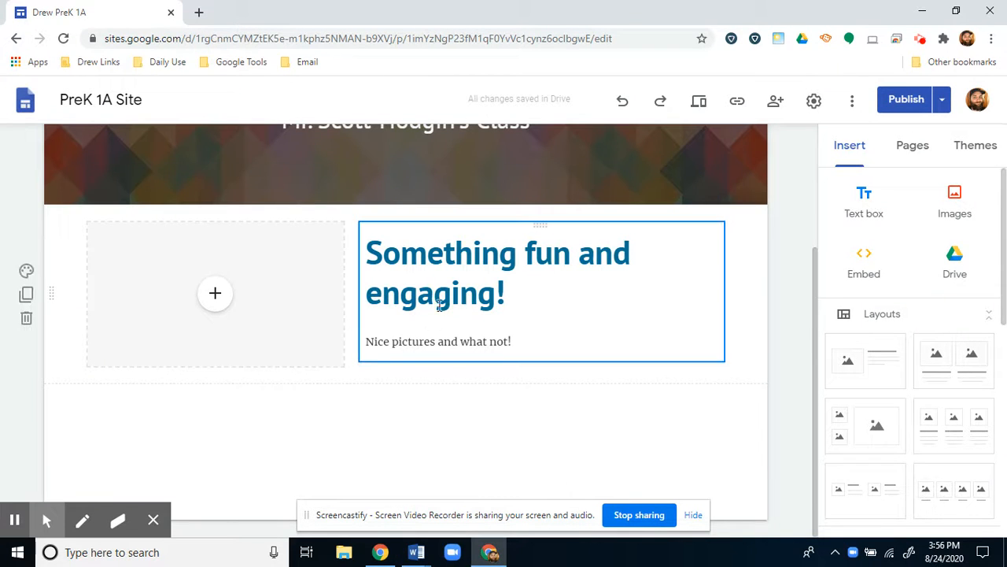
pyautogui.scroll(2, 436, 335)
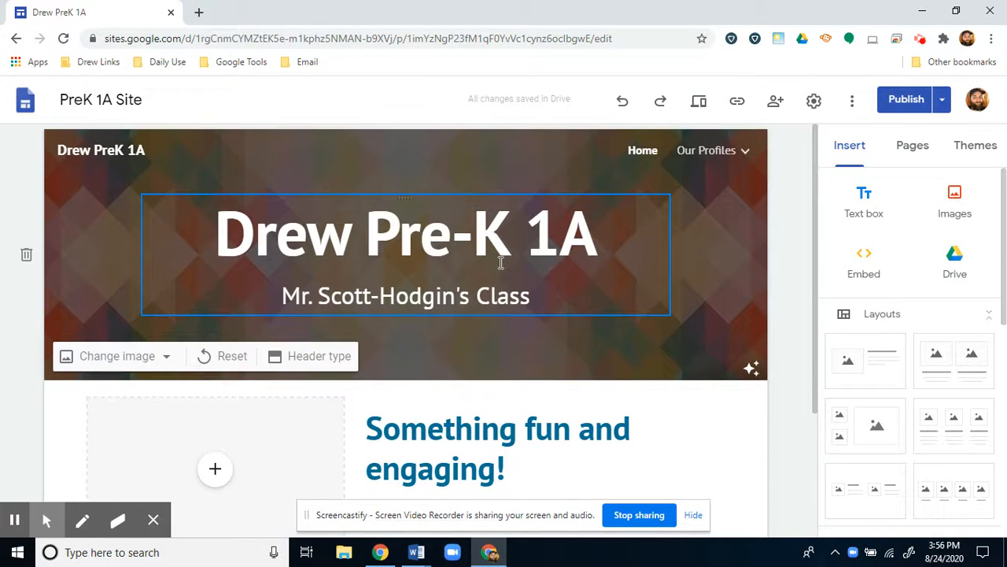
pyautogui.scroll(-2, 501, 262)
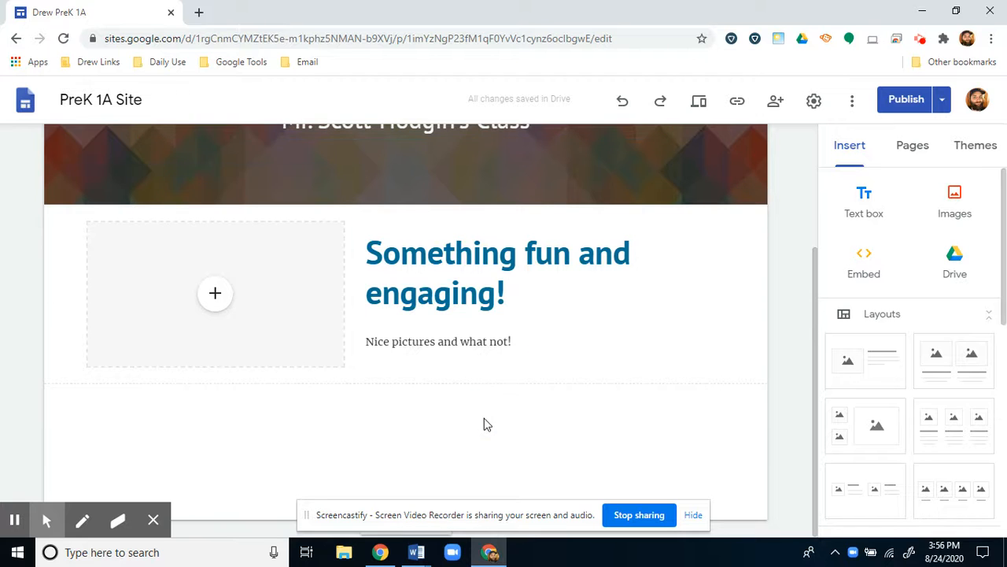
pyautogui.scroll(2, 430, 382)
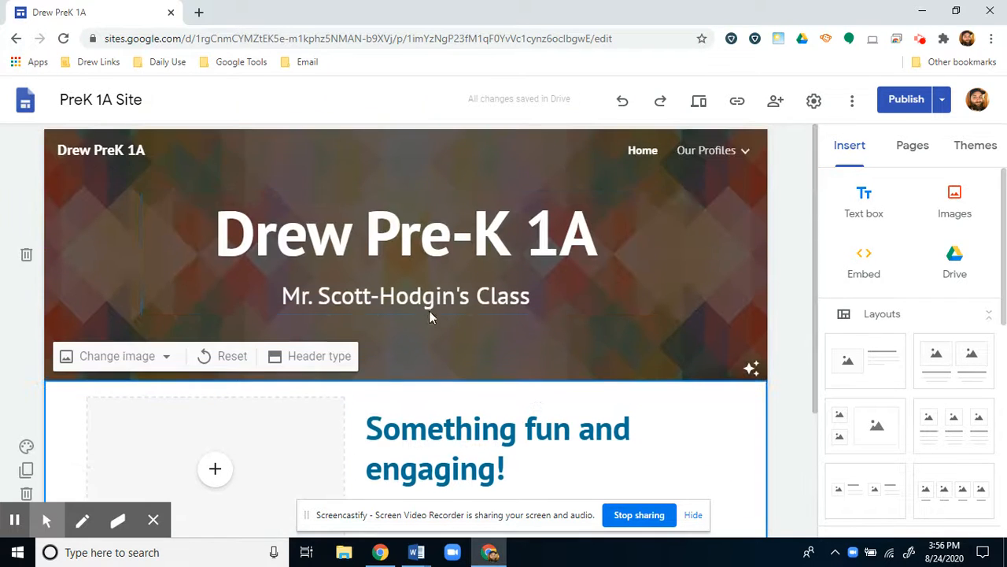
# Step: Try narrowing the header's title text box to a slim column and restore its original width
pyautogui.click(269, 230)
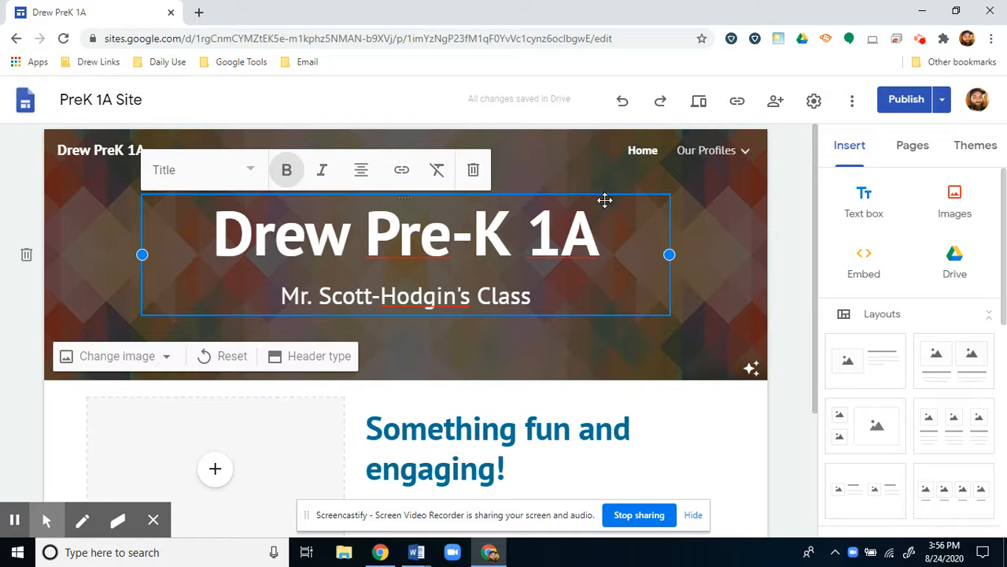
pyautogui.moveTo(592, 238)
pyautogui.mouseDown()
pyautogui.moveTo(236, 236)
pyautogui.moveTo(598, 238)
pyautogui.mouseUp()
pyautogui.click(575, 289)
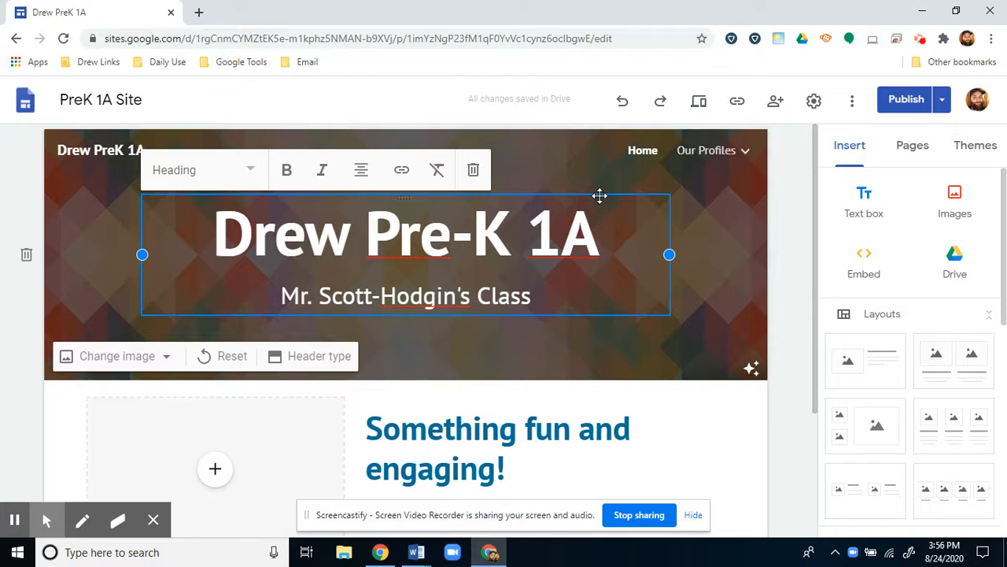
pyautogui.moveTo(142, 254); pyautogui.dragTo(522, 244)
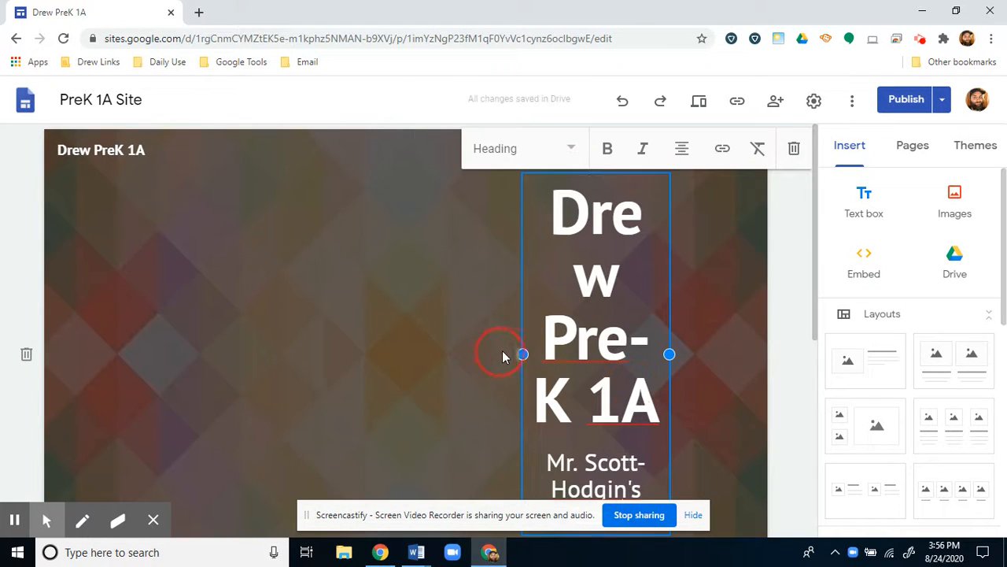
pyautogui.moveTo(523, 353)
pyautogui.mouseDown()
pyautogui.moveTo(337, 299)
pyautogui.moveTo(166, 321)
pyautogui.moveTo(129, 291)
pyautogui.mouseUp()
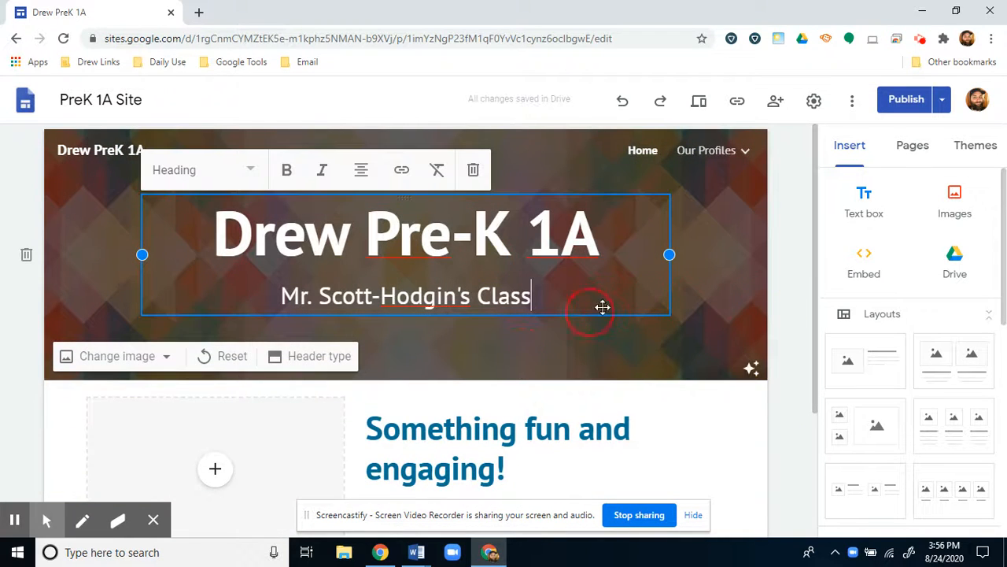
# Step: Select the "Something fun and engaging!" title below the header and try resizing its text box
pyautogui.scroll(-2, 590, 313)
pyautogui.click(640, 304)
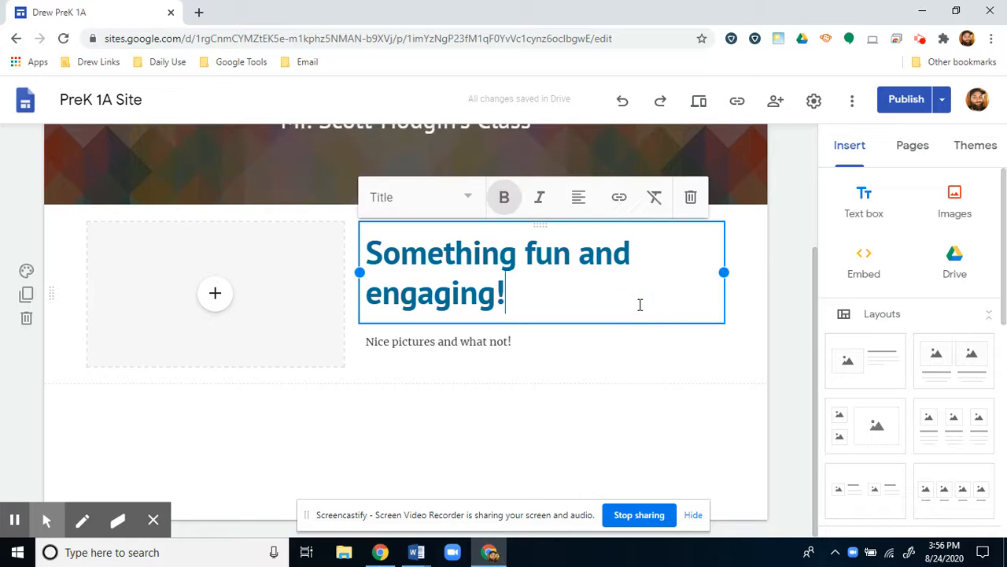
pyautogui.moveTo(724, 271)
pyautogui.mouseDown()
pyautogui.moveTo(551, 282)
pyautogui.moveTo(688, 301)
pyautogui.moveTo(548, 294)
pyautogui.moveTo(740, 293)
pyautogui.moveTo(715, 288)
pyautogui.mouseUp()
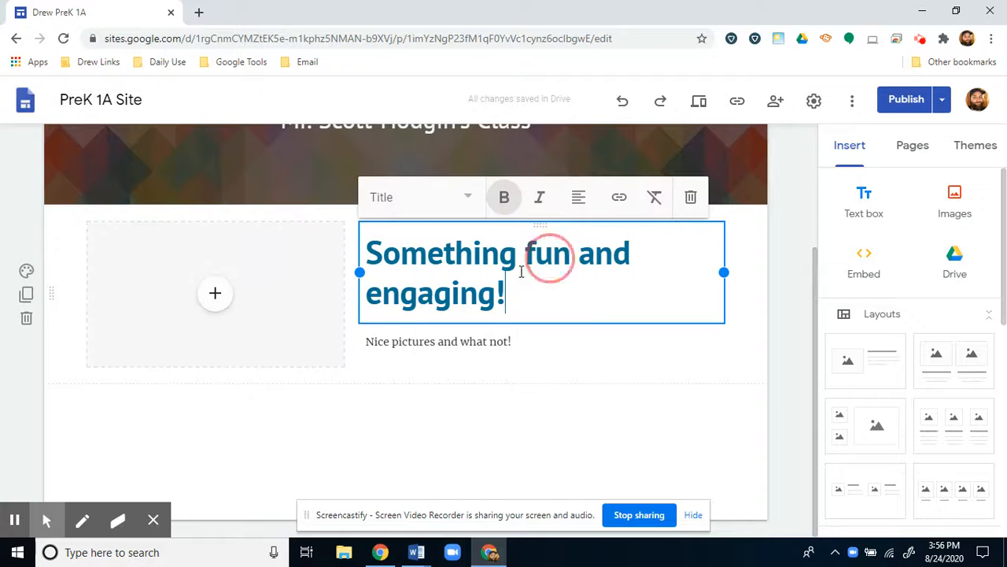
# Step: Examine the text styles and extra formatting options for the "Nice pictures and what not!" text, and deselect it unchanged
pyautogui.click(452, 344)
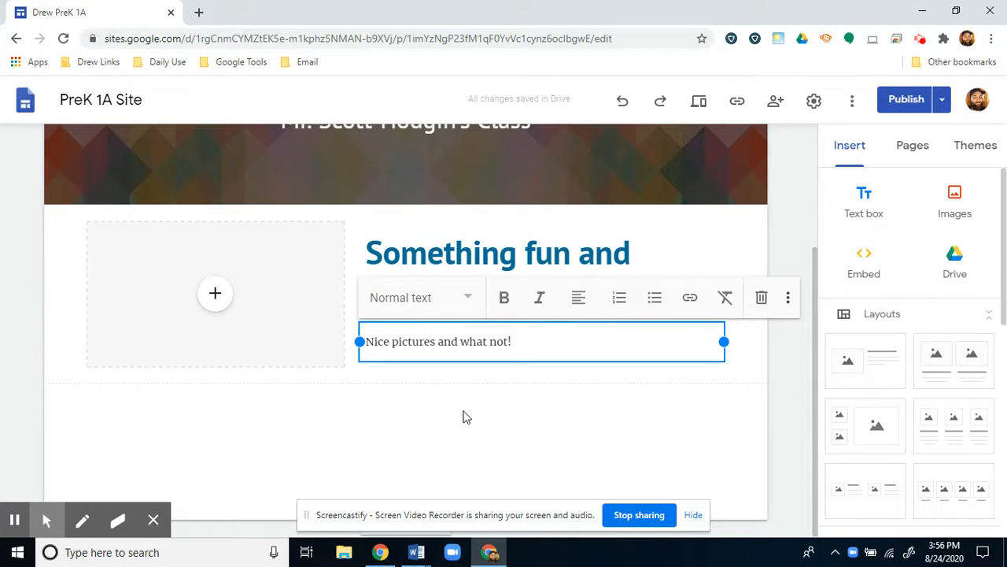
pyautogui.click(558, 342)
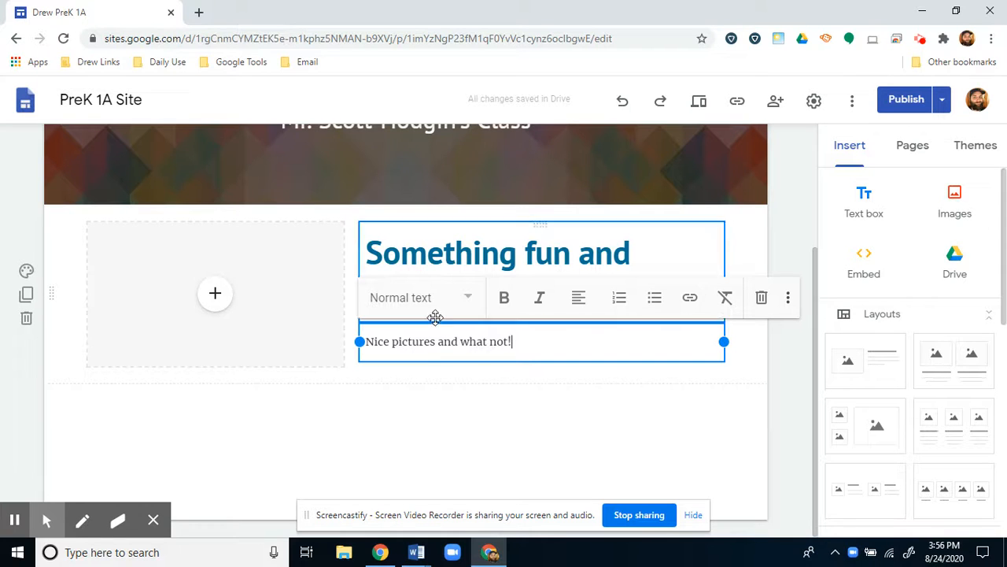
pyautogui.click(465, 299)
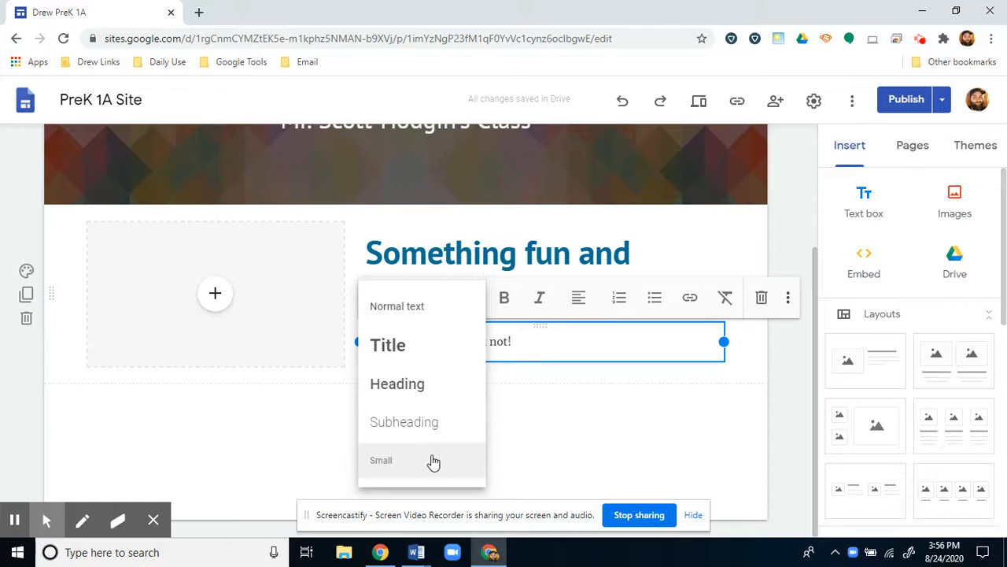
pyautogui.click(528, 341)
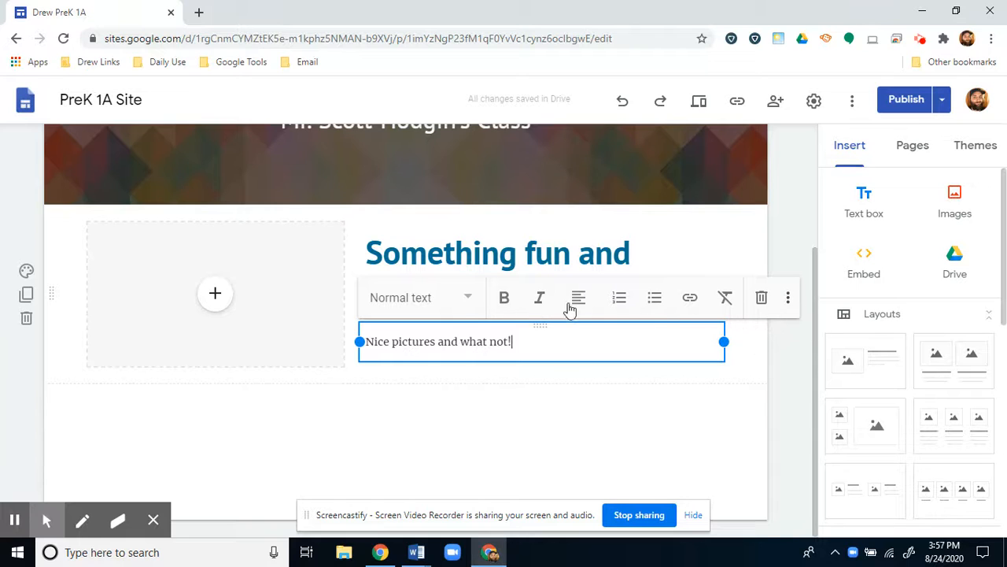
pyautogui.click(787, 303)
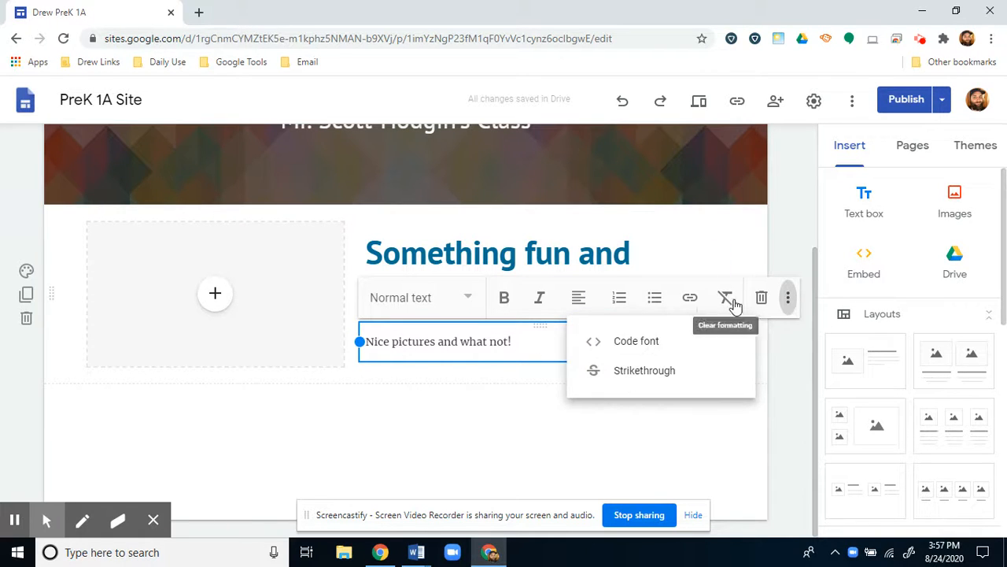
pyautogui.click(486, 353)
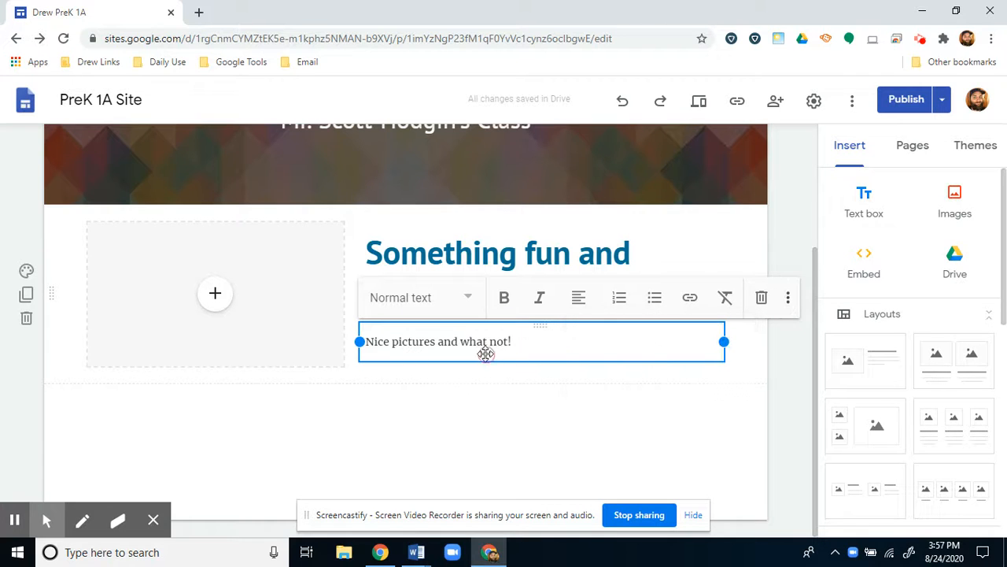
pyautogui.click(489, 345)
pyautogui.click(455, 385)
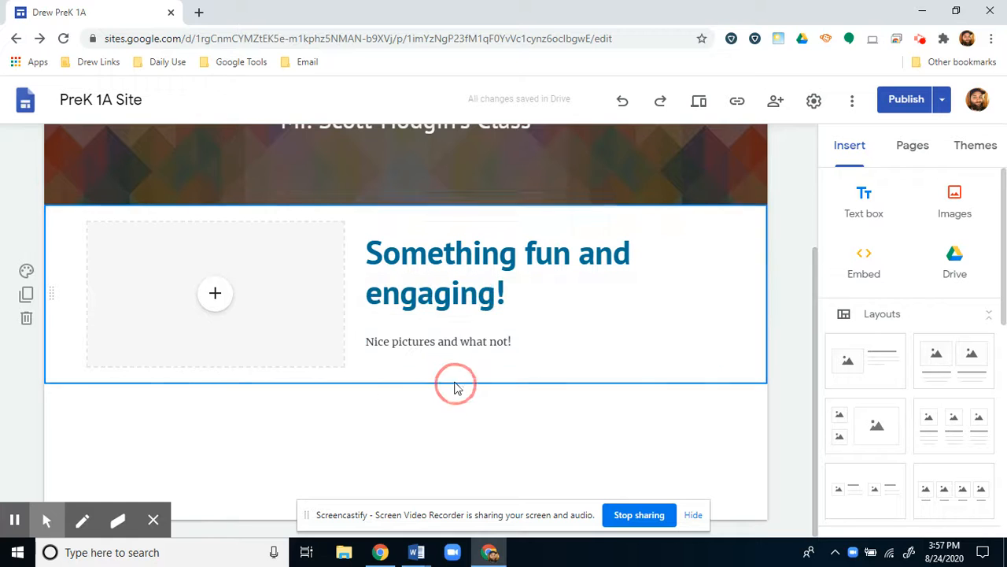
pyautogui.click(476, 407)
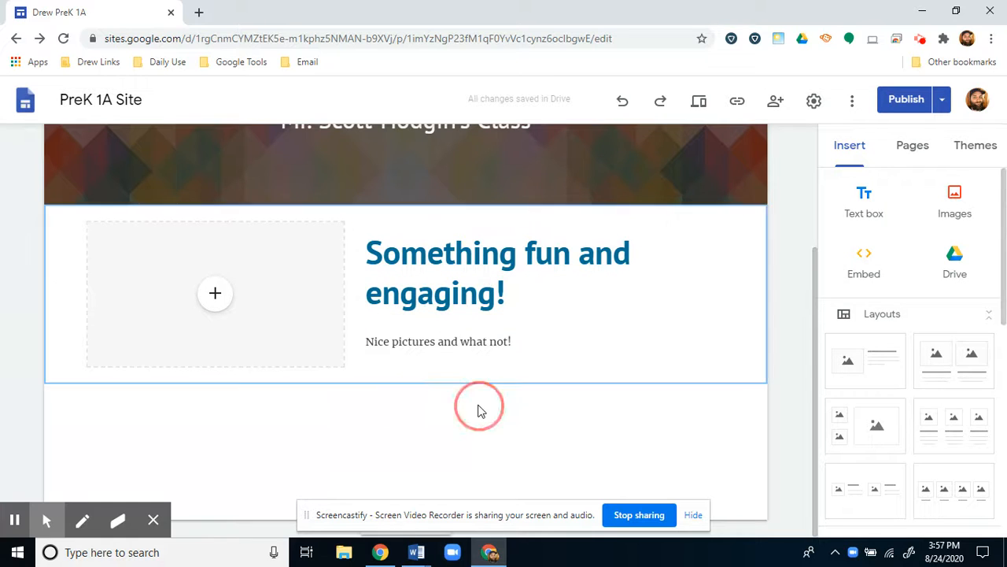
pyautogui.click(636, 345)
pyautogui.click(651, 395)
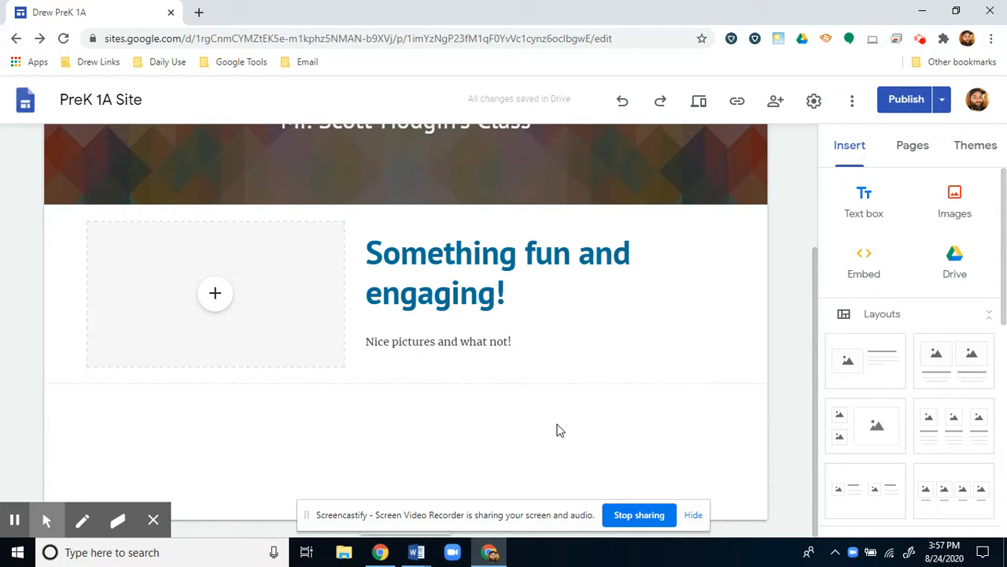
pyautogui.click(657, 367)
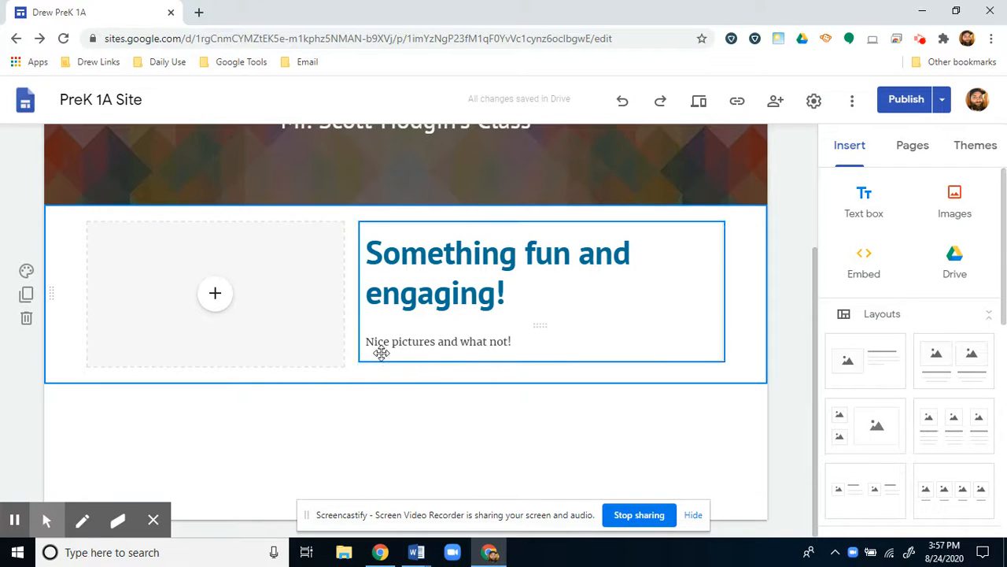
pyautogui.scroll(3, 394, 376)
pyautogui.scroll(-3, 400, 373)
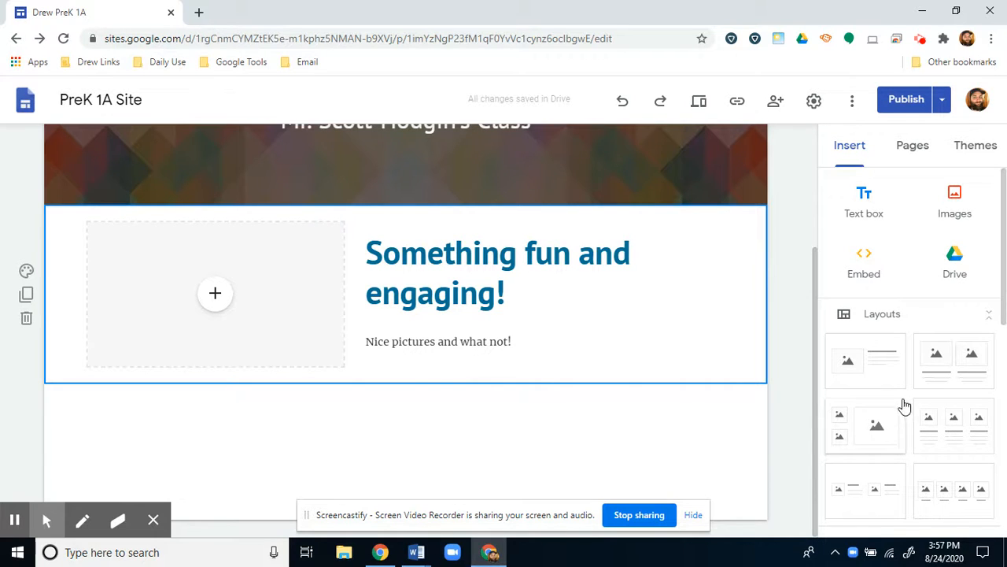
# Step: Review the layouts and content elements available to insert, glancing at the page list and the site themes
pyautogui.scroll(-4, 935, 373)
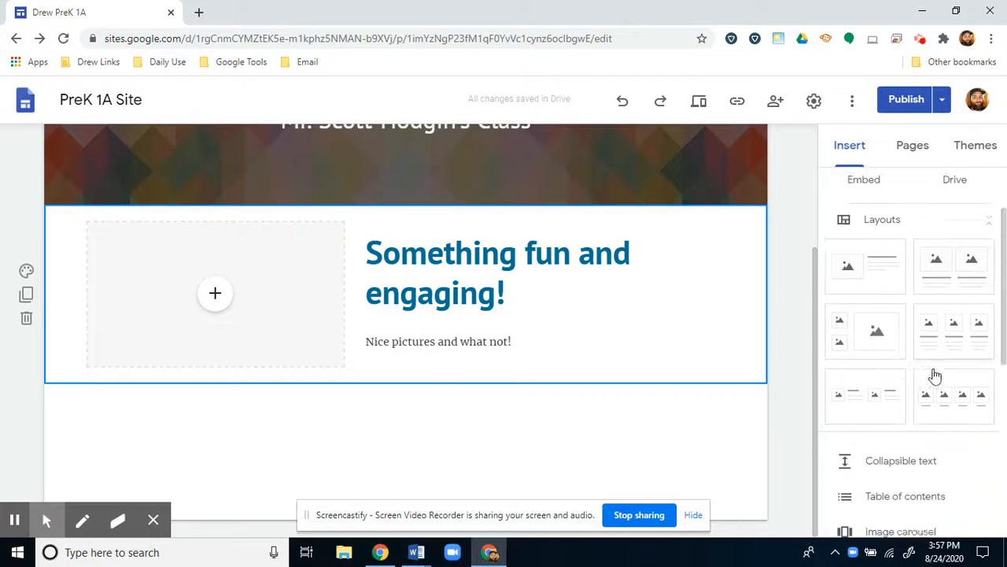
pyautogui.scroll(-1, 935, 373)
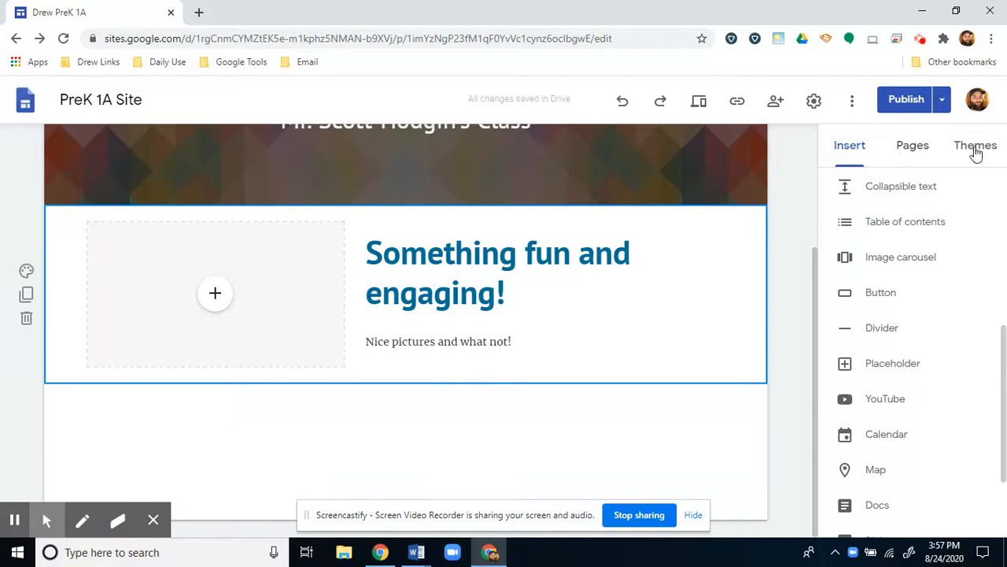
pyautogui.click(911, 148)
pyautogui.click(972, 146)
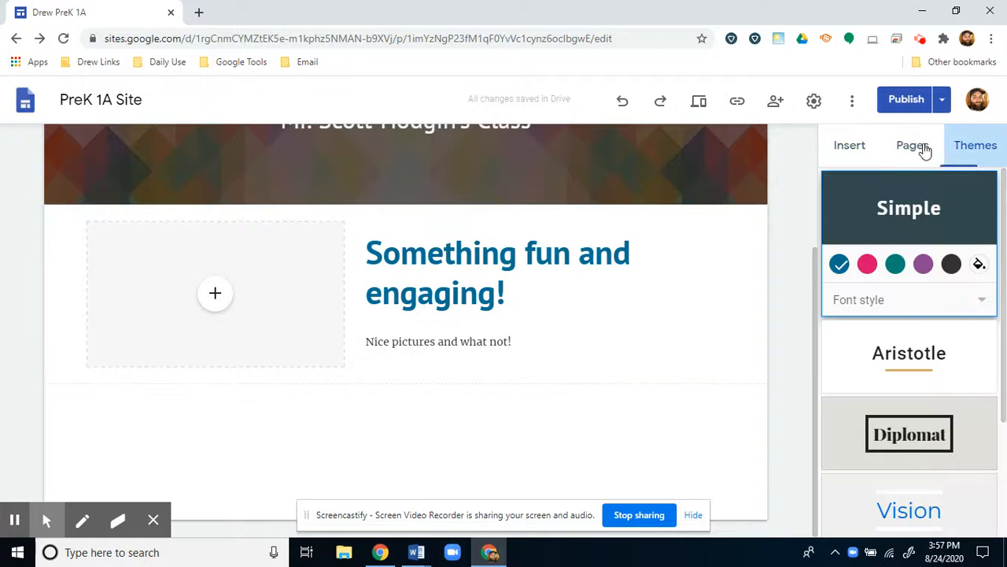
pyautogui.click(857, 156)
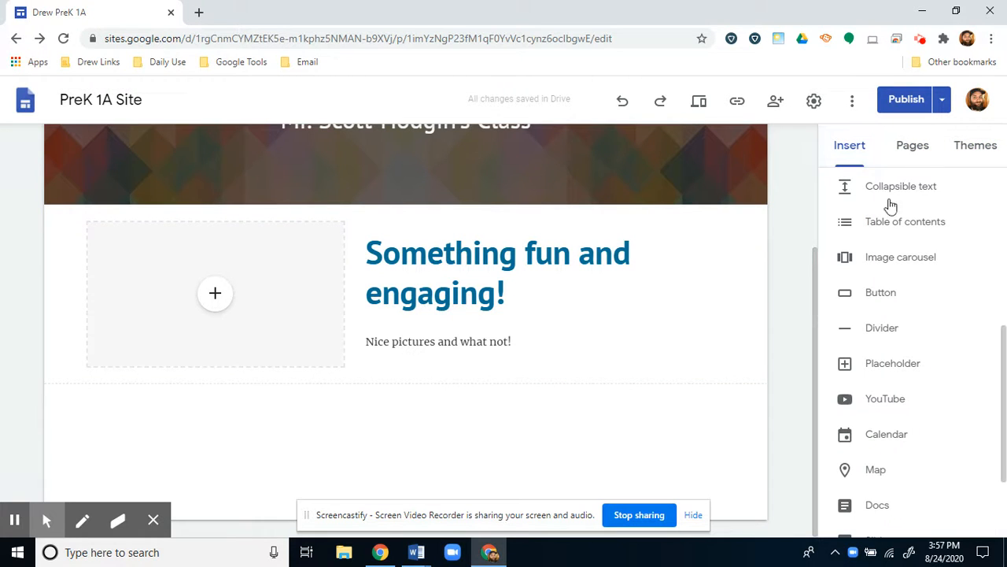
pyautogui.scroll(-3, 883, 275)
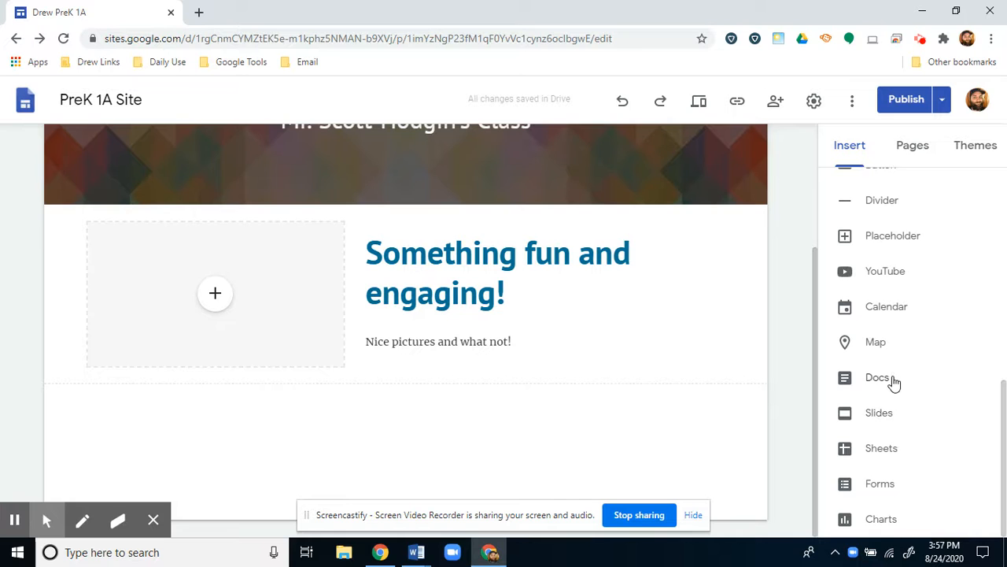
pyautogui.scroll(6, 893, 382)
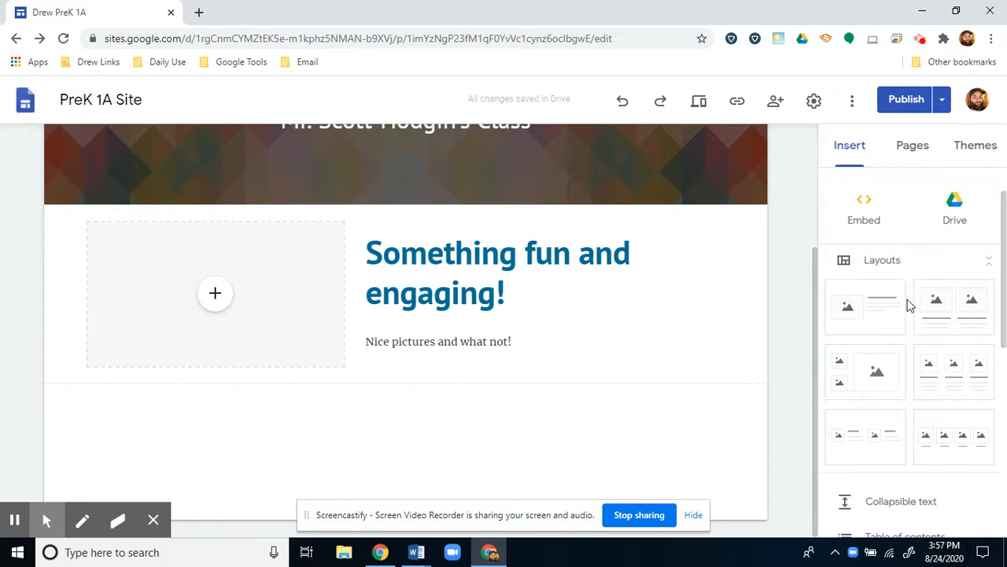
# Step: Add the four-image caption layout below the Home page content, followed by the layout with two small images beside a large one
pyautogui.moveTo(973, 438); pyautogui.dragTo(396, 454)
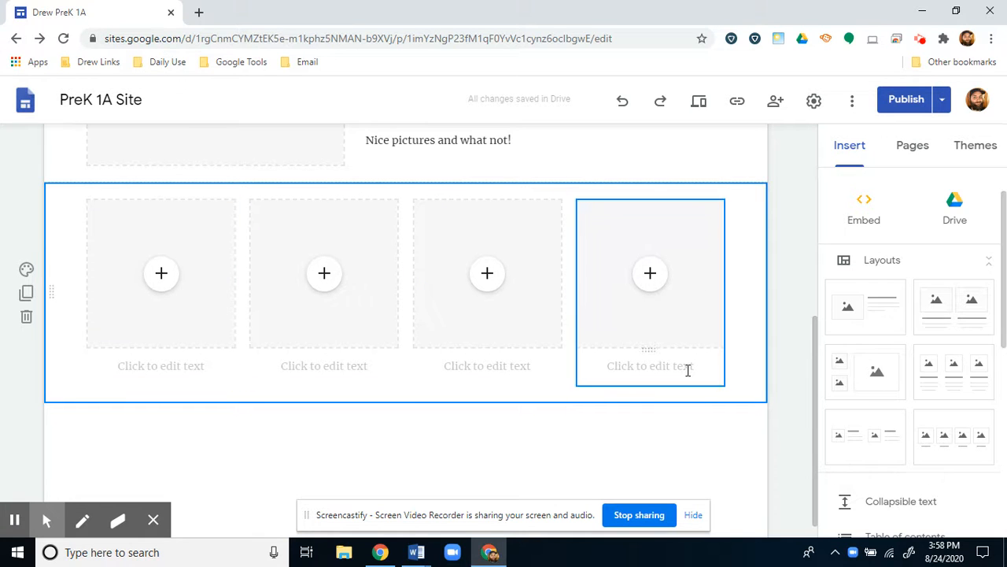
pyautogui.moveTo(850, 381); pyautogui.dragTo(651, 454)
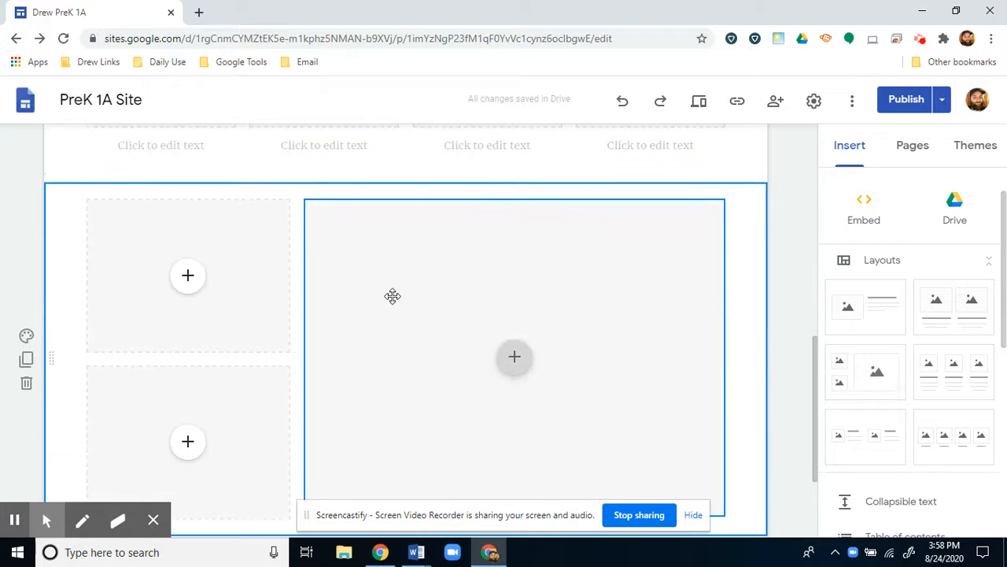
pyautogui.scroll(-2, 378, 291)
pyautogui.scroll(2, 637, 343)
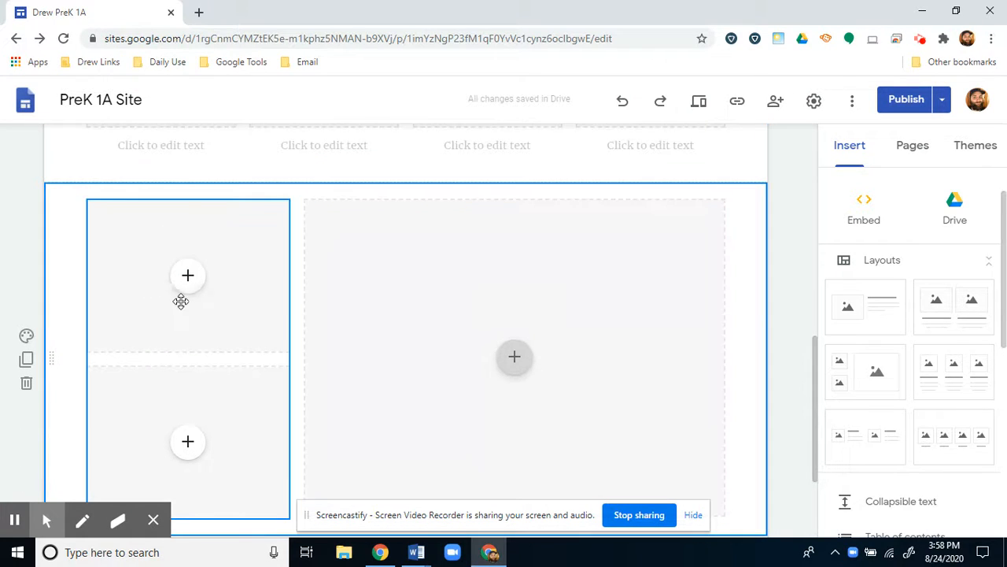
# Step: Delete the three-image layout section and the four-image caption section from the Home page
pyautogui.scroll(-1, 622, 353)
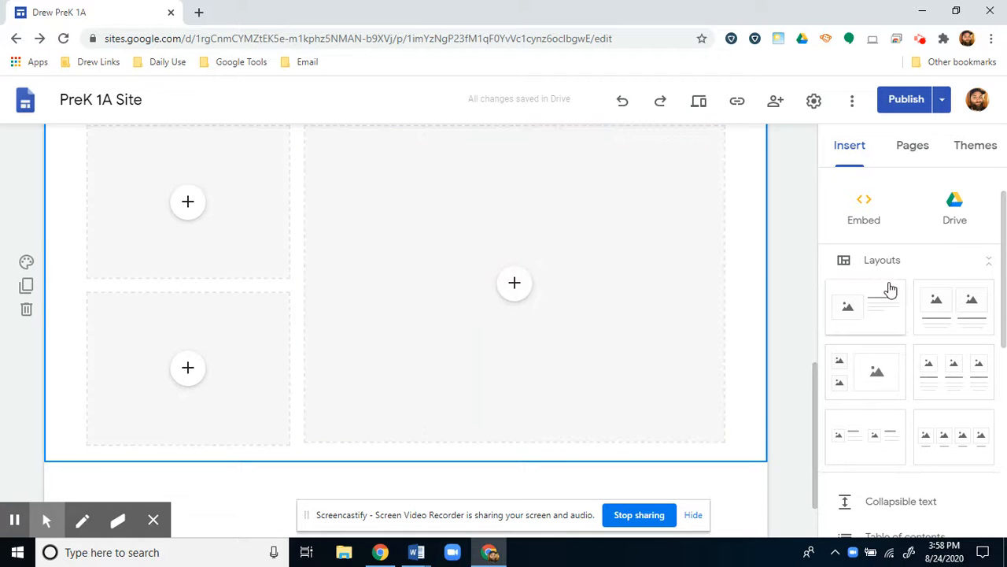
pyautogui.scroll(3, 486, 340)
pyautogui.scroll(-2, 488, 345)
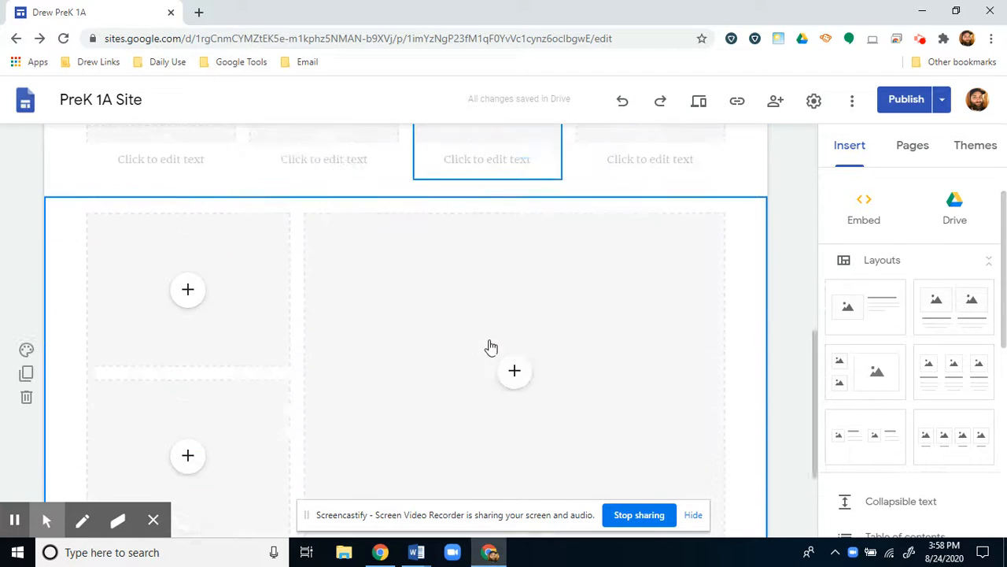
pyautogui.click(26, 382)
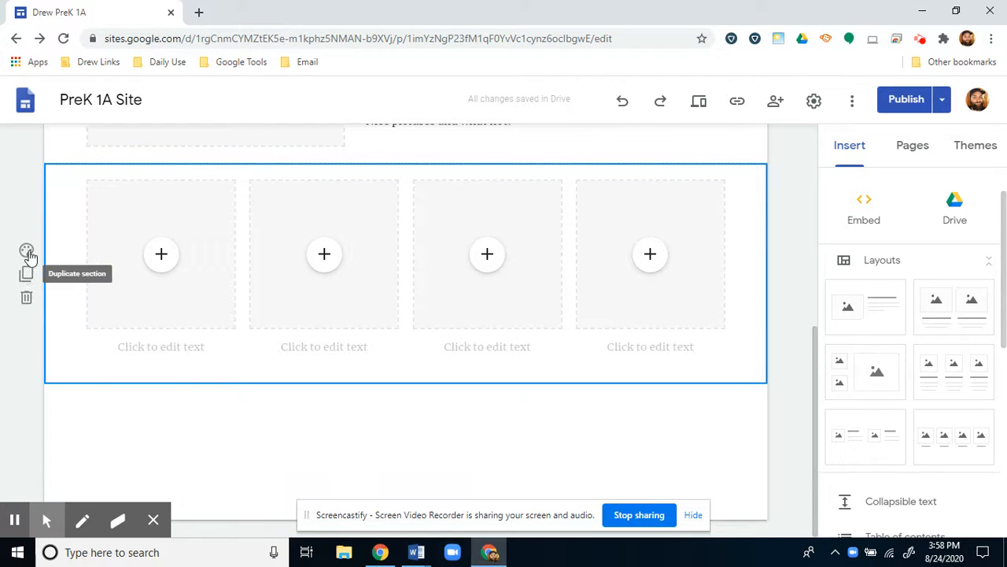
pyautogui.click(26, 297)
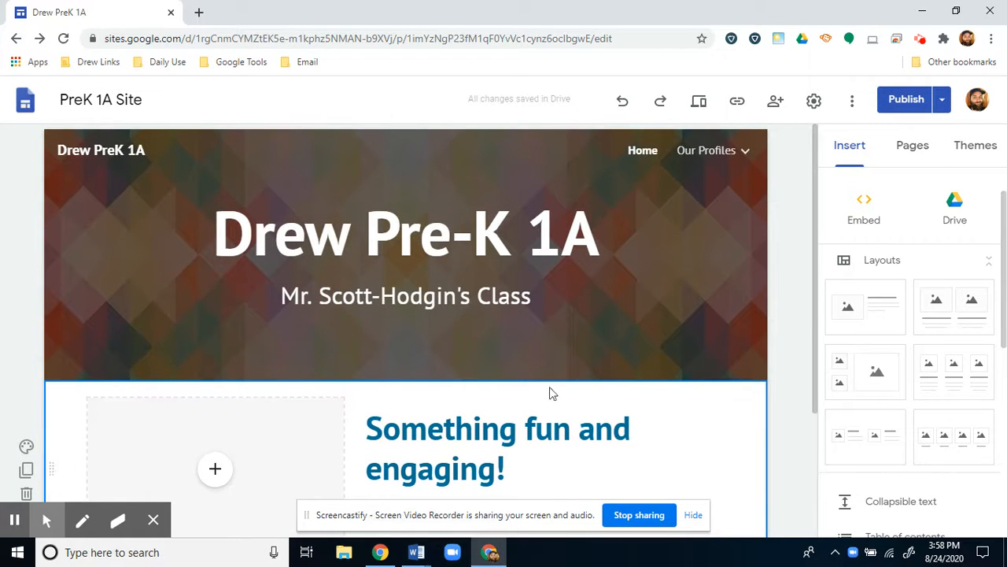
# Step: Bring up the quick insert options in the blank area below the Home page content and dismiss them without adding anything
pyautogui.scroll(1, 864, 217)
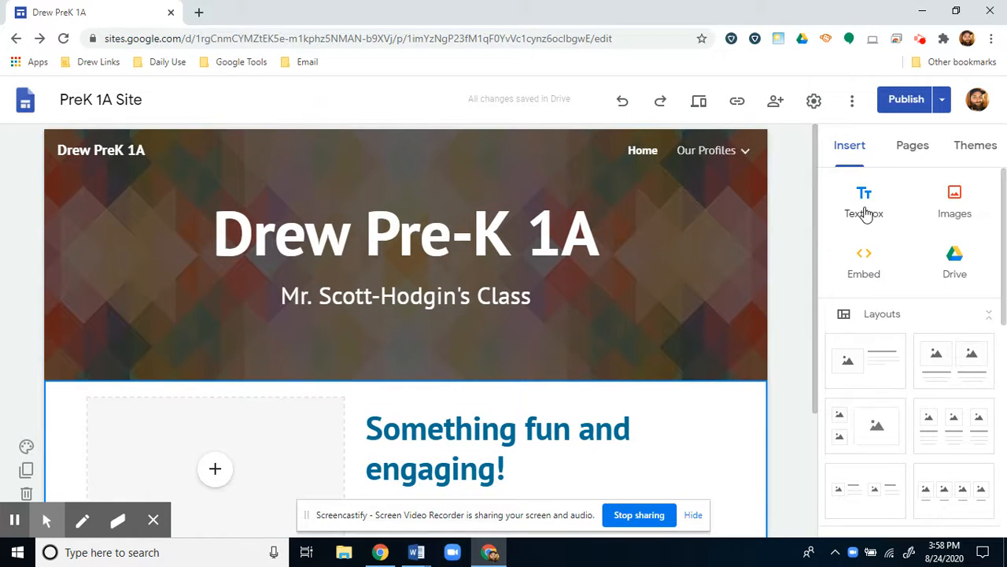
pyautogui.scroll(-2, 448, 358)
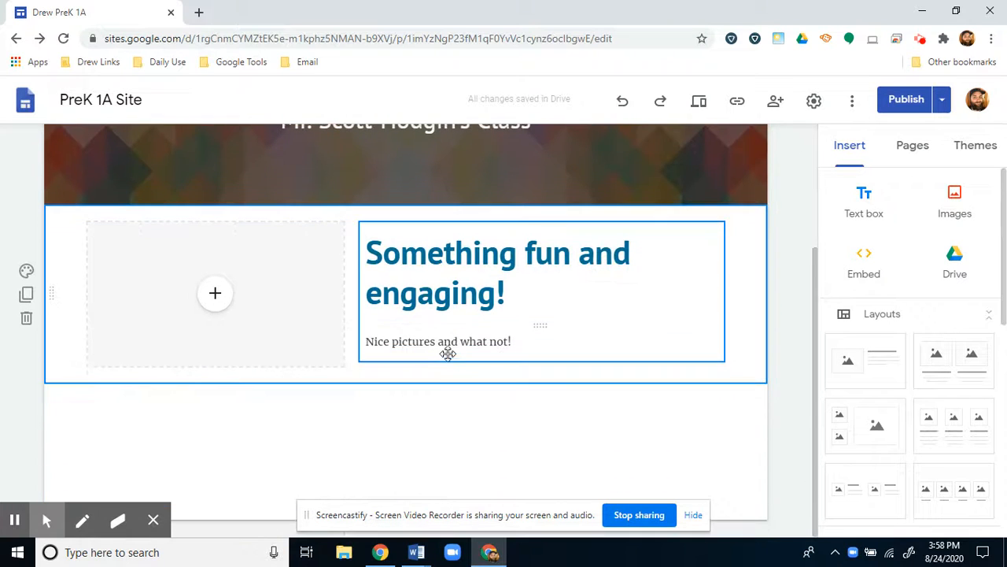
pyautogui.doubleClick(433, 429)
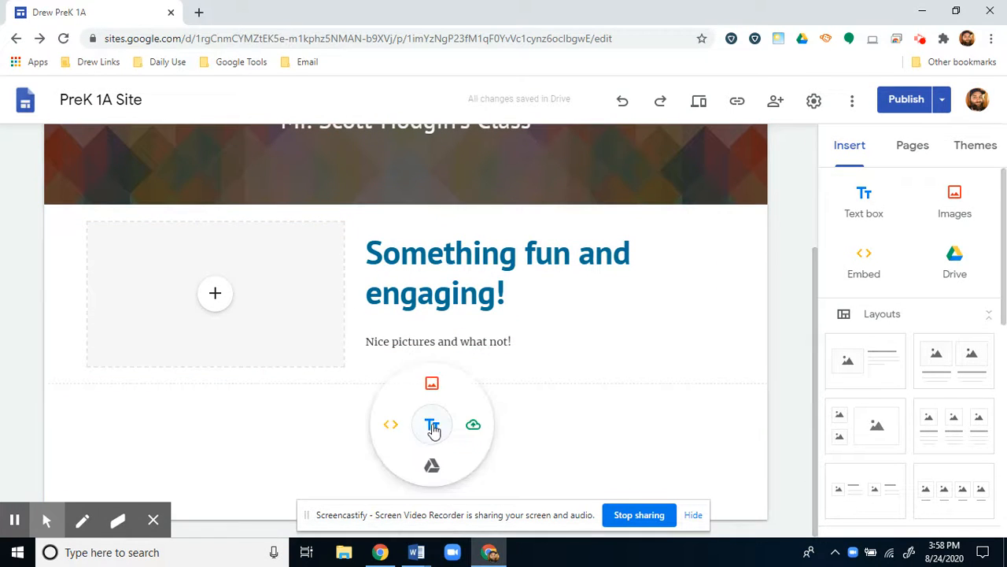
pyautogui.click(270, 401)
pyautogui.doubleClick(428, 411)
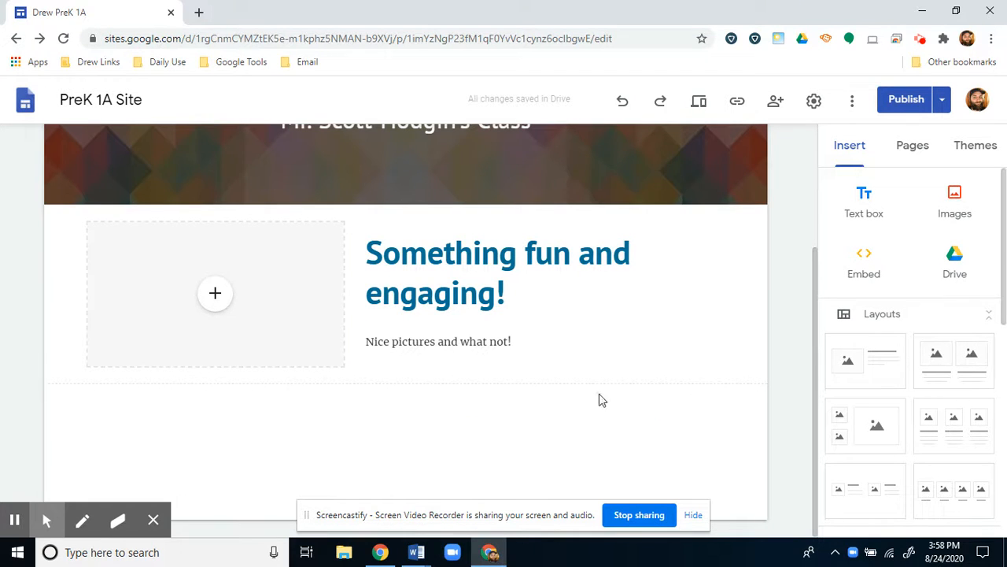
pyautogui.doubleClick(469, 437)
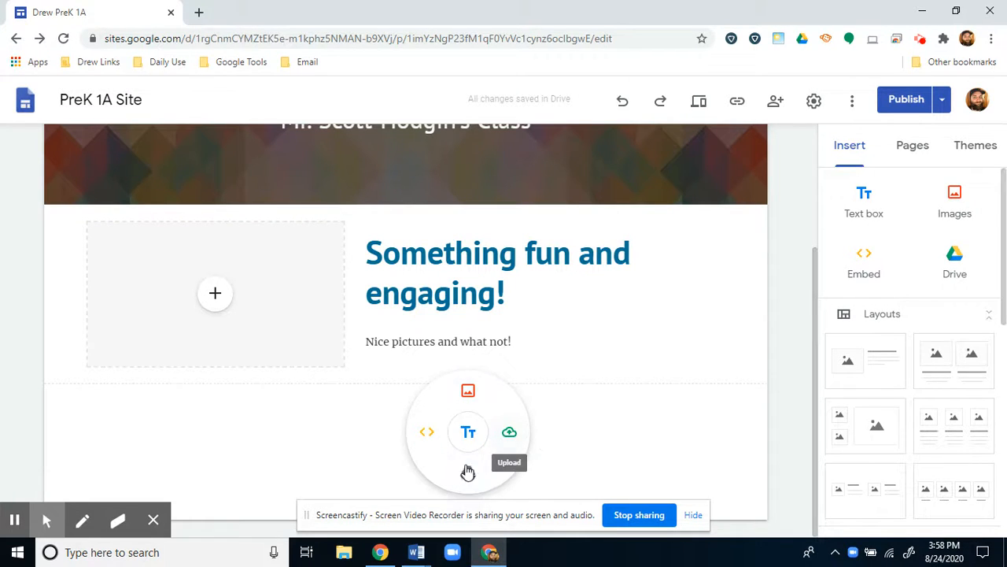
pyautogui.scroll(3, 551, 417)
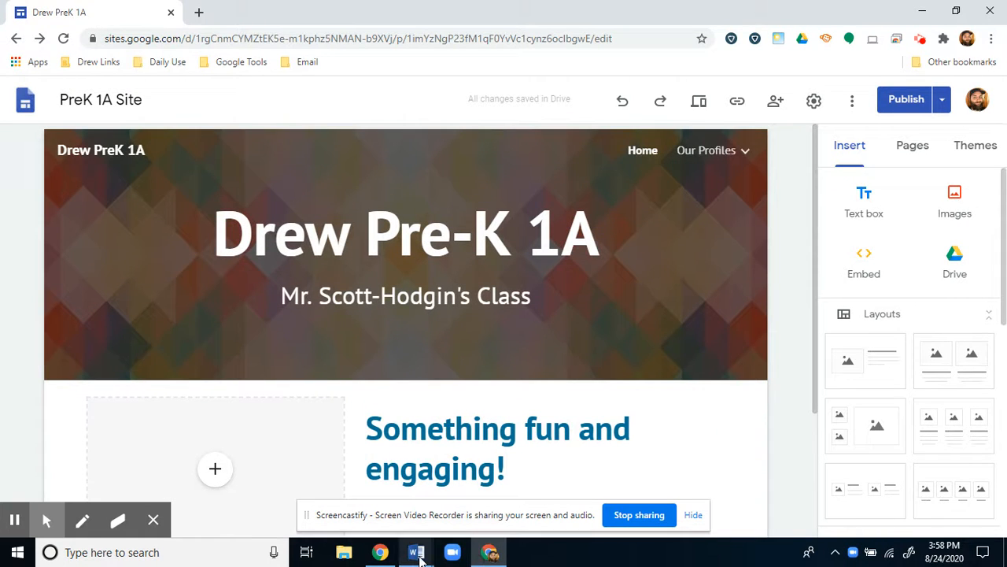
# Step: Switch to the Document2 outline in Word and strike through the "Editing a Page" item
pyautogui.moveTo(419, 557)
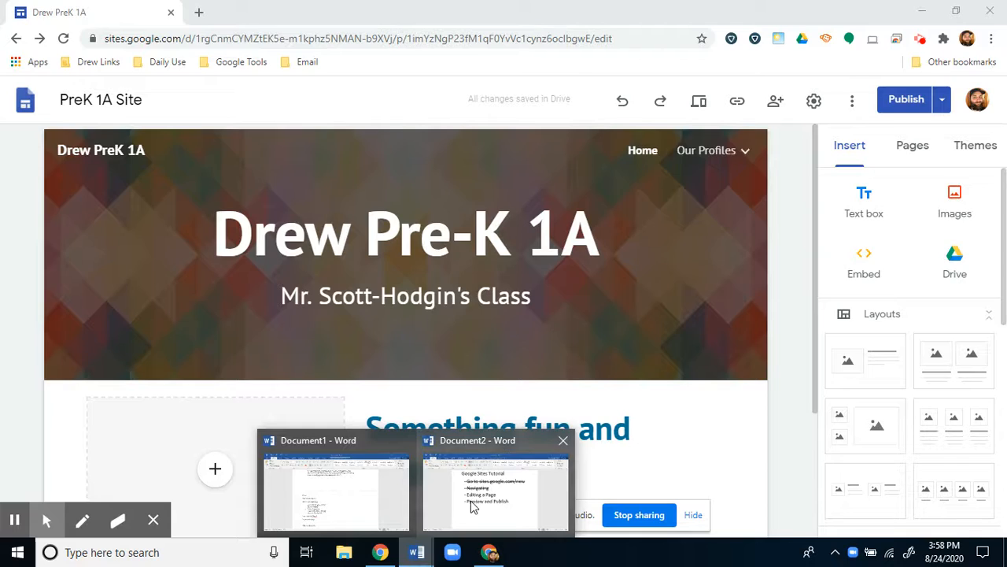
pyautogui.click(473, 504)
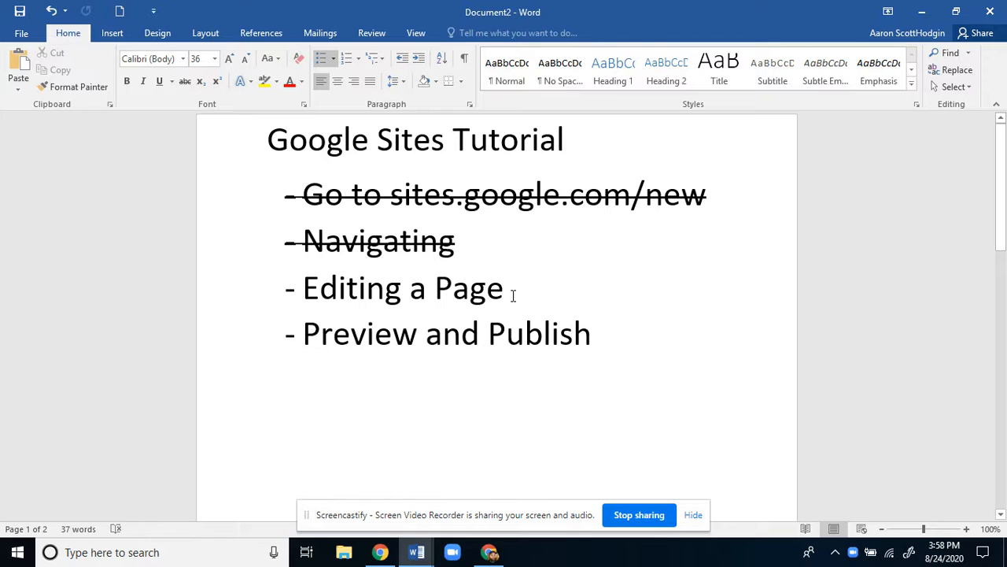
pyautogui.moveTo(513, 295); pyautogui.dragTo(311, 293)
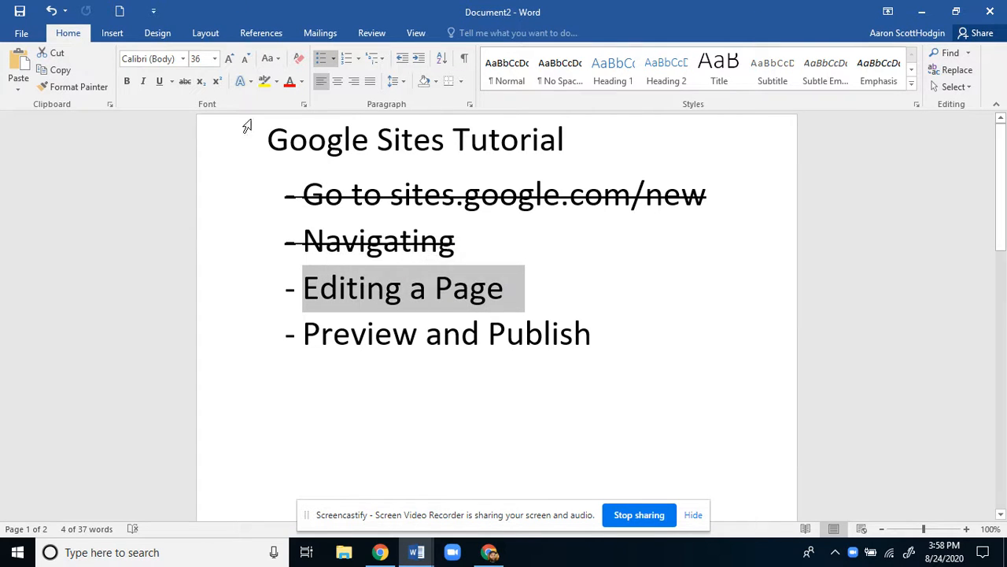
pyautogui.click(191, 85)
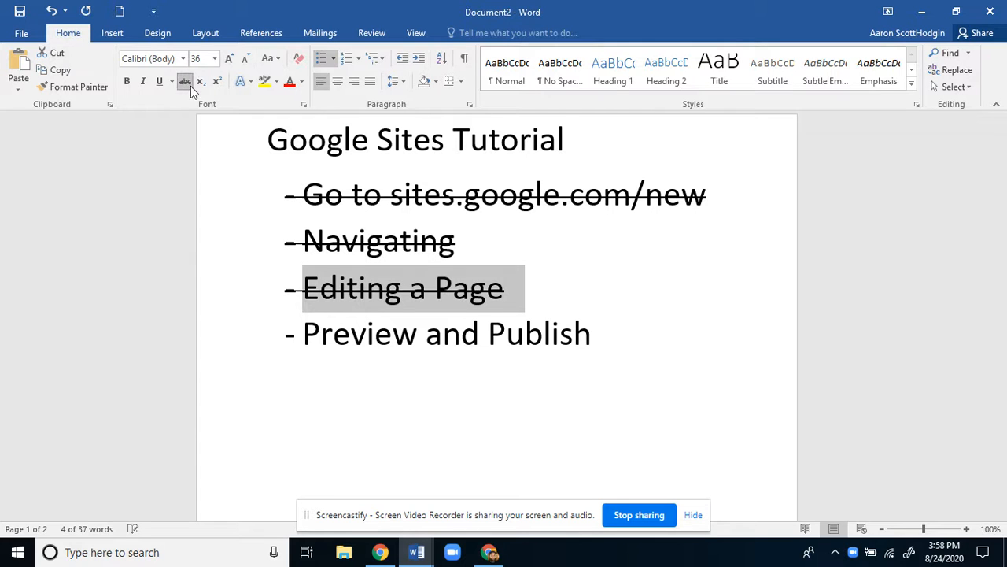
pyautogui.click(543, 333)
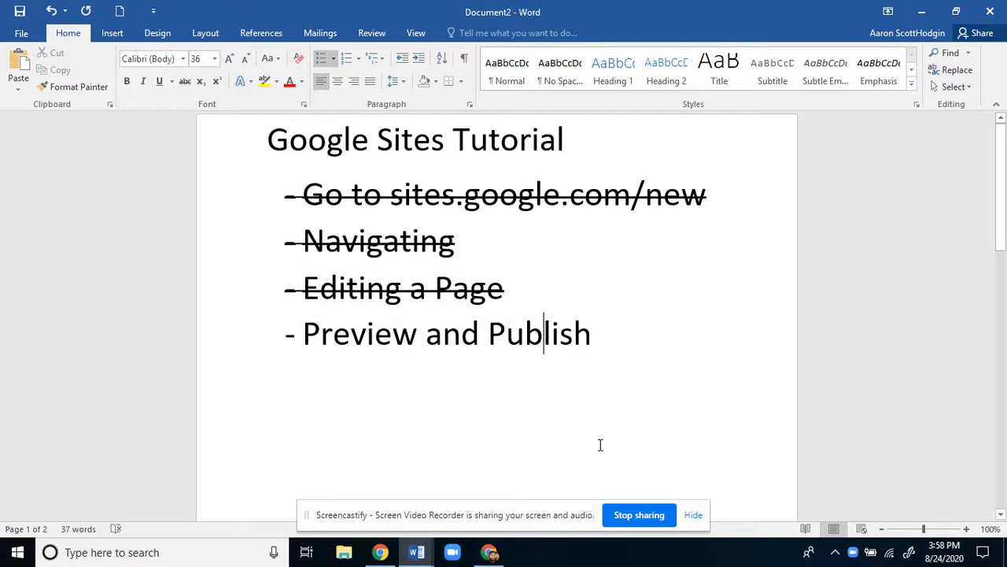
# Step: Return to the Google Sites editor and open the teacher's profile page under Our Profiles
pyautogui.click(489, 551)
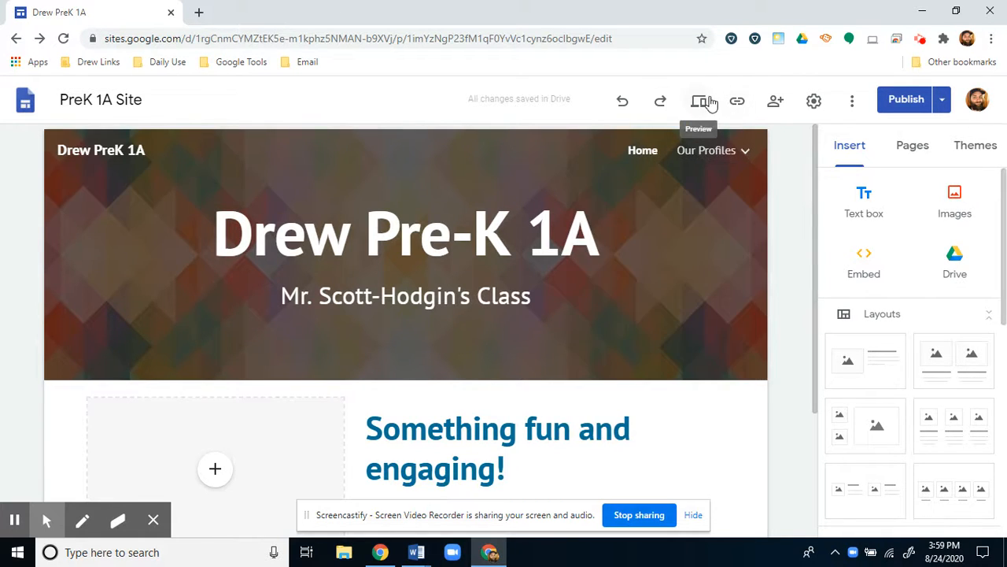
pyautogui.moveTo(745, 157)
pyautogui.click(630, 185)
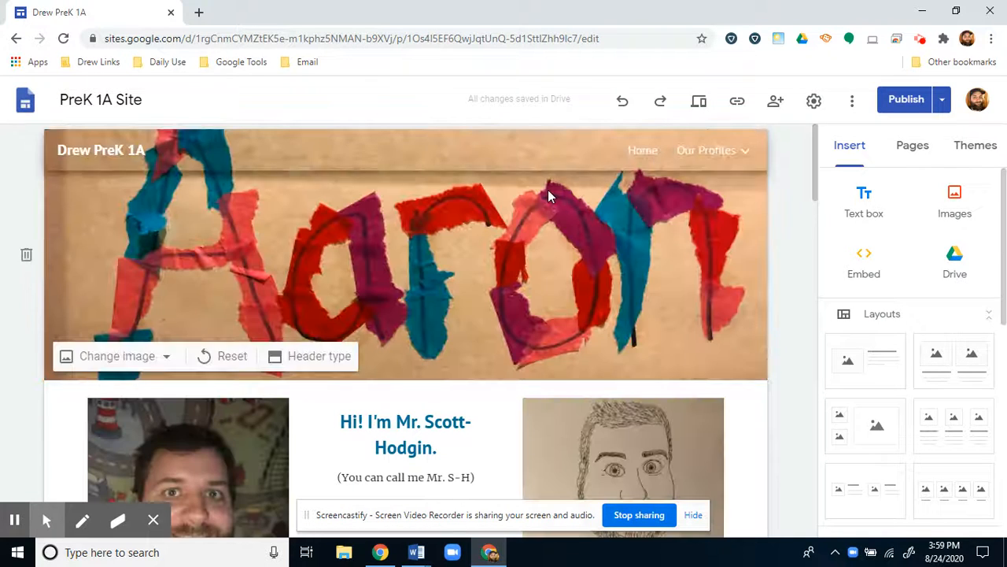
pyautogui.moveTo(714, 134)
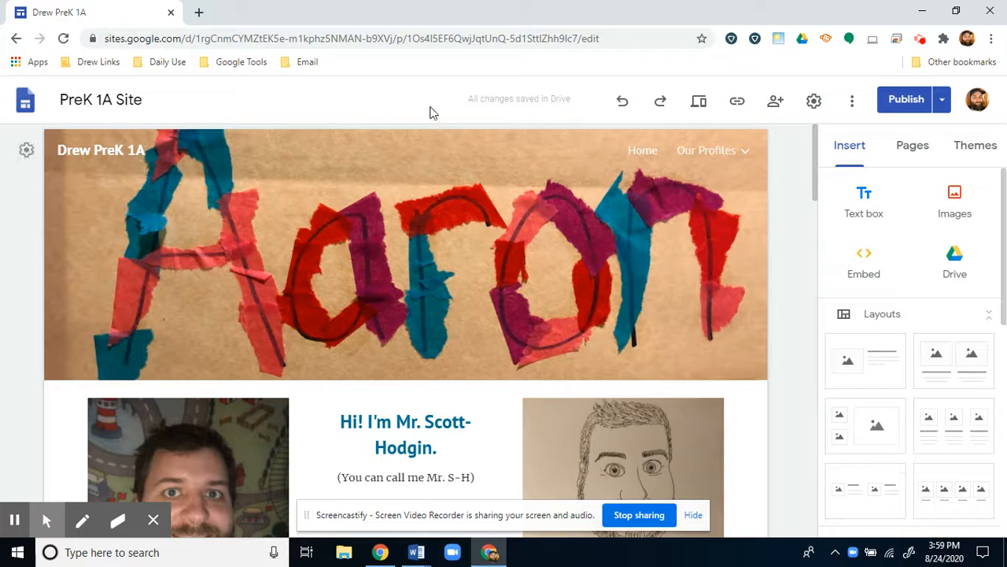
pyautogui.scroll(-5, 254, 343)
pyautogui.scroll(5, 254, 346)
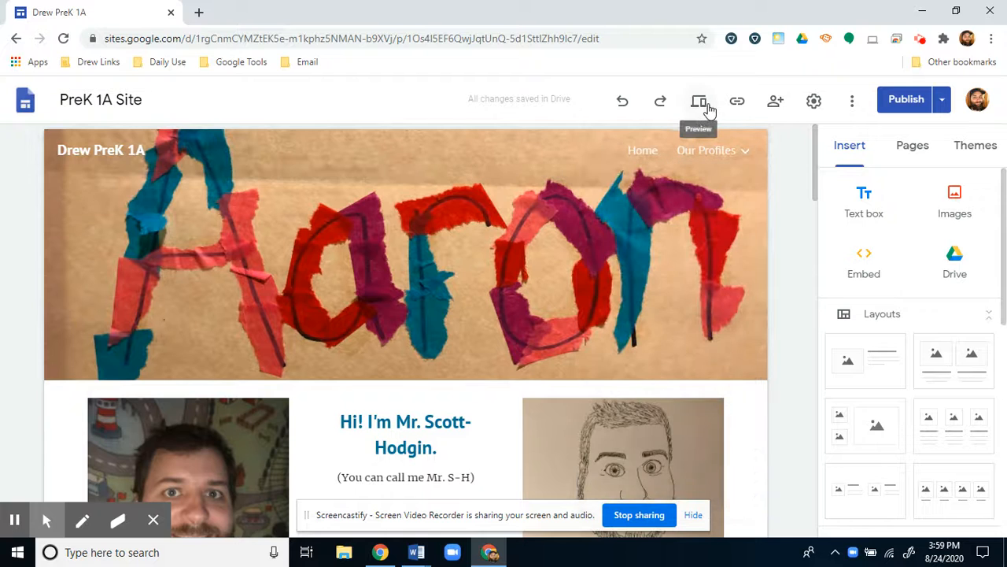
# Step: Preview the teacher's profile page at large-screen size and look through it from the header to the Flipgrid embed
pyautogui.click(708, 105)
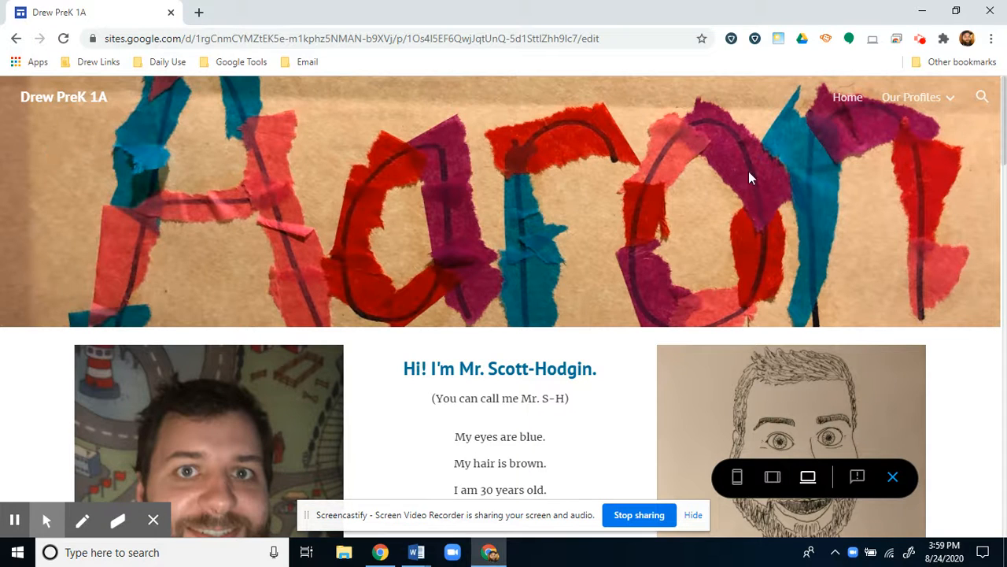
pyautogui.scroll(-4, 746, 173)
pyautogui.scroll(5, 739, 173)
pyautogui.scroll(-15, 951, 217)
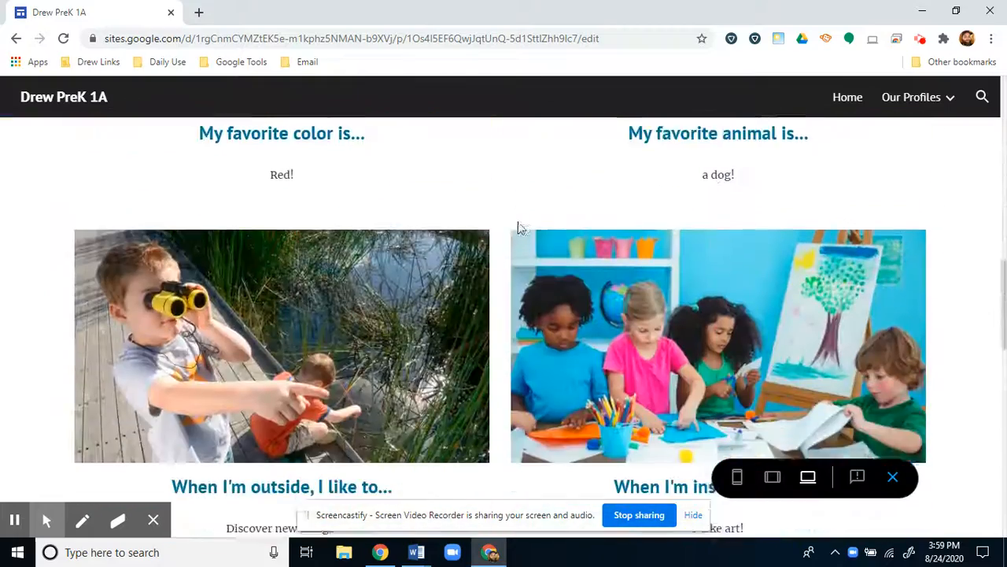
pyautogui.scroll(-10, 518, 227)
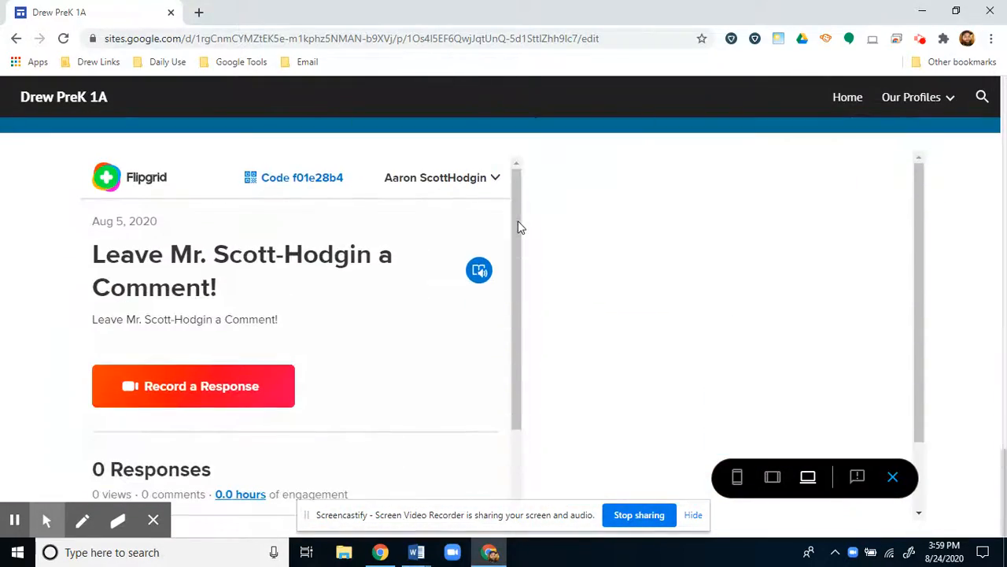
pyautogui.scroll(20, 519, 220)
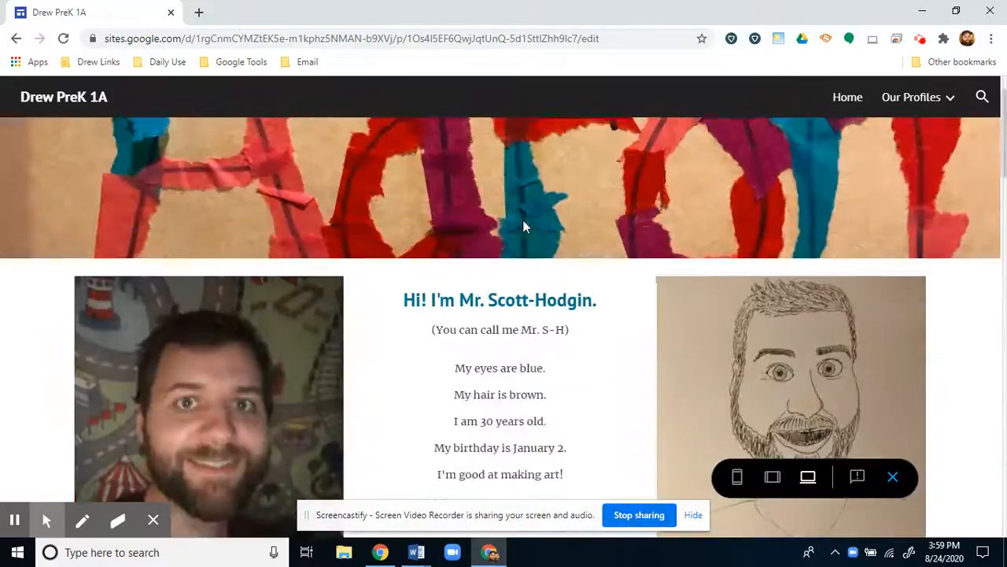
pyautogui.scroll(2, 525, 227)
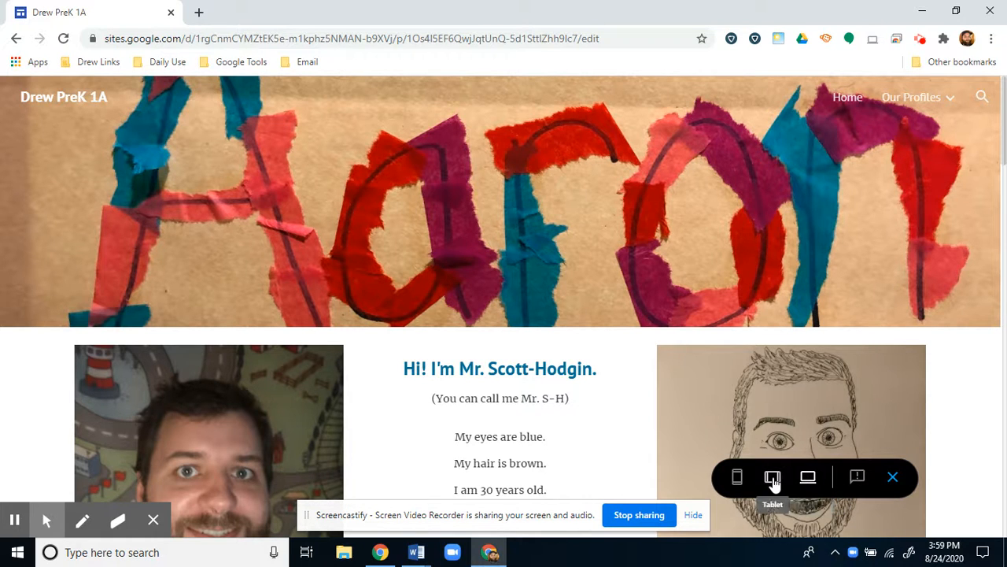
# Step: Change the preview to phone size and look through the profile page's stacked content
pyautogui.click(737, 478)
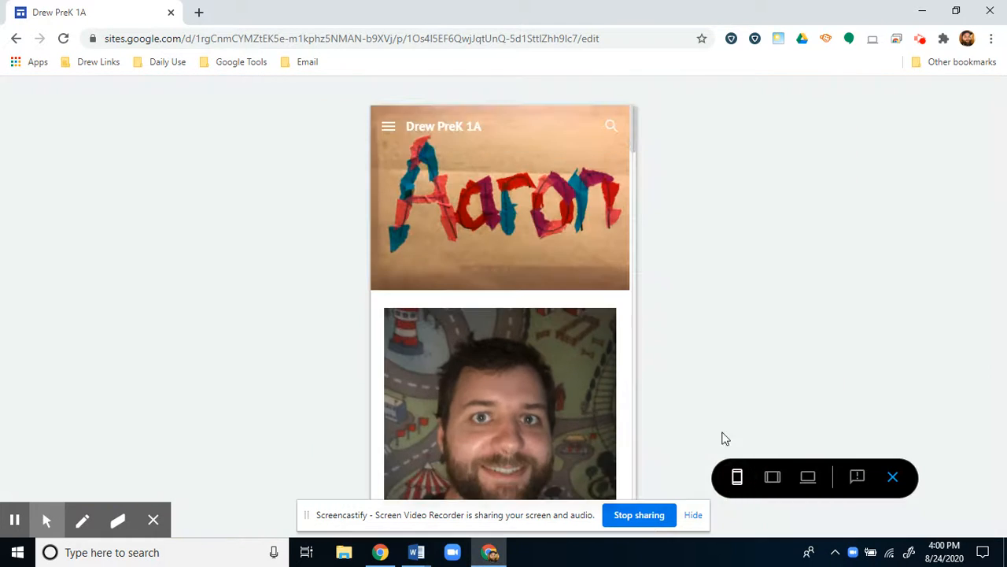
pyautogui.scroll(-5, 540, 261)
pyautogui.scroll(-10, 540, 262)
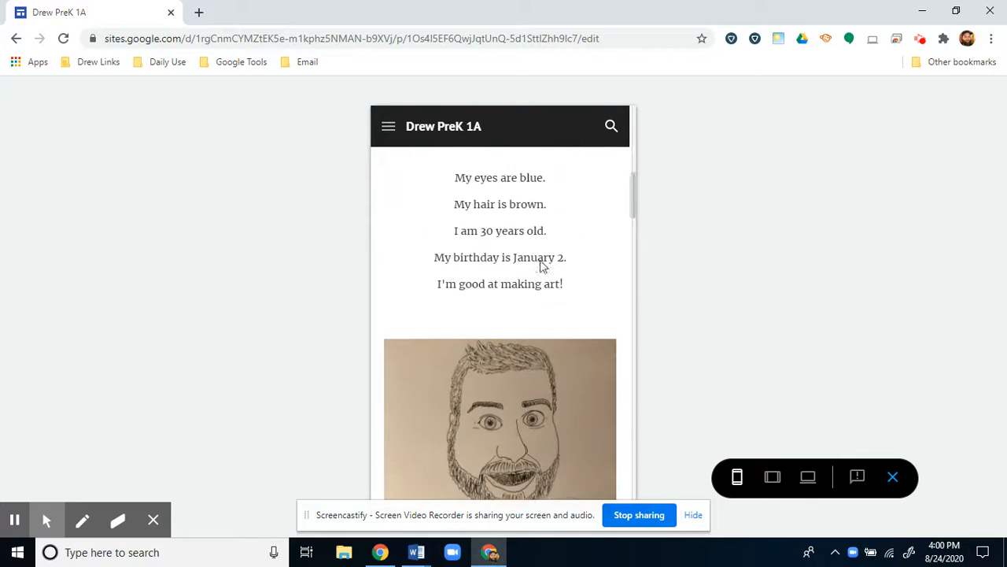
pyautogui.scroll(-10, 541, 264)
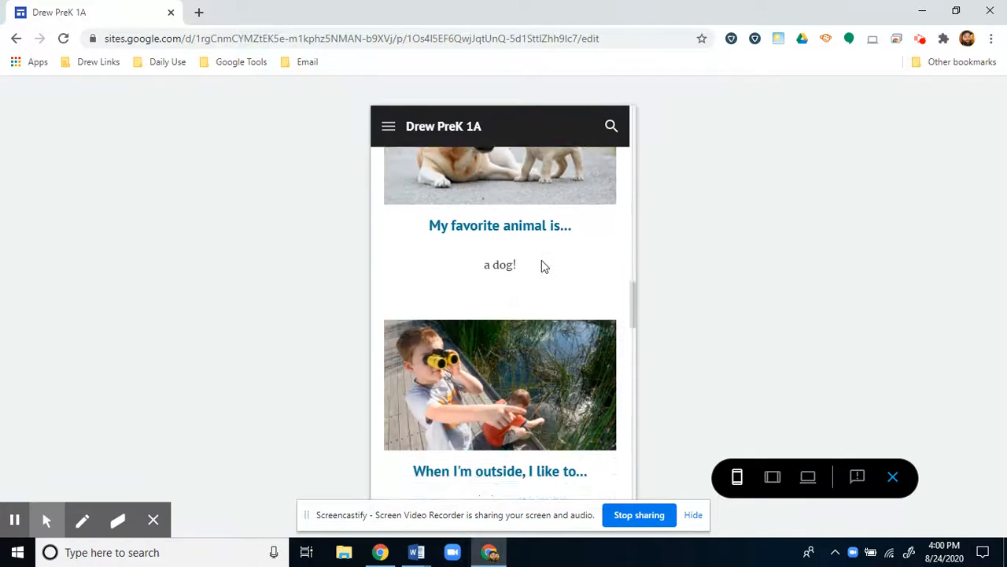
pyautogui.scroll(-5, 542, 266)
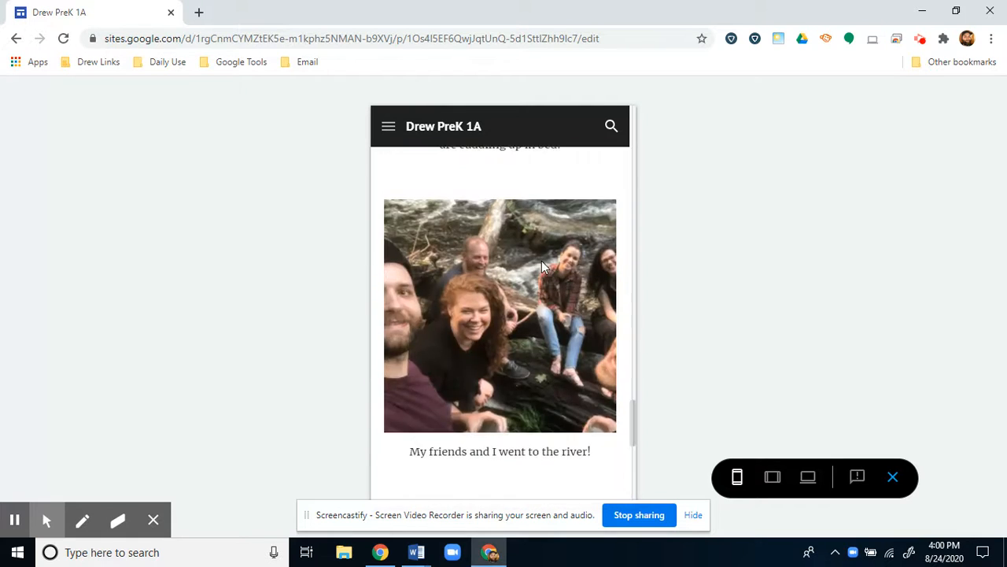
pyautogui.scroll(15, 543, 263)
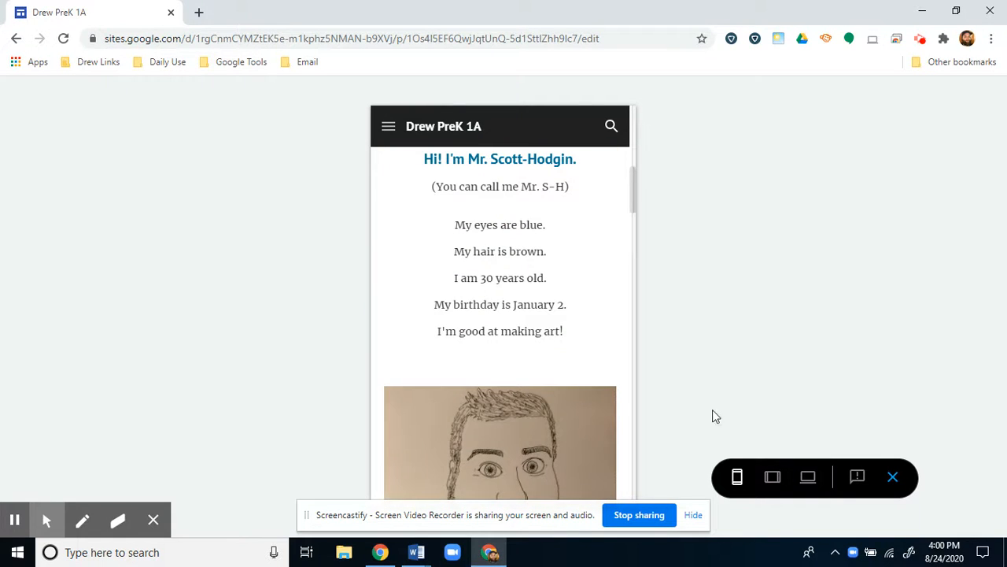
# Step: Change the preview to tablet size, look through the profile page, and exit the preview
pyautogui.click(772, 477)
pyautogui.scroll(-5, 547, 293)
pyautogui.scroll(-5, 549, 295)
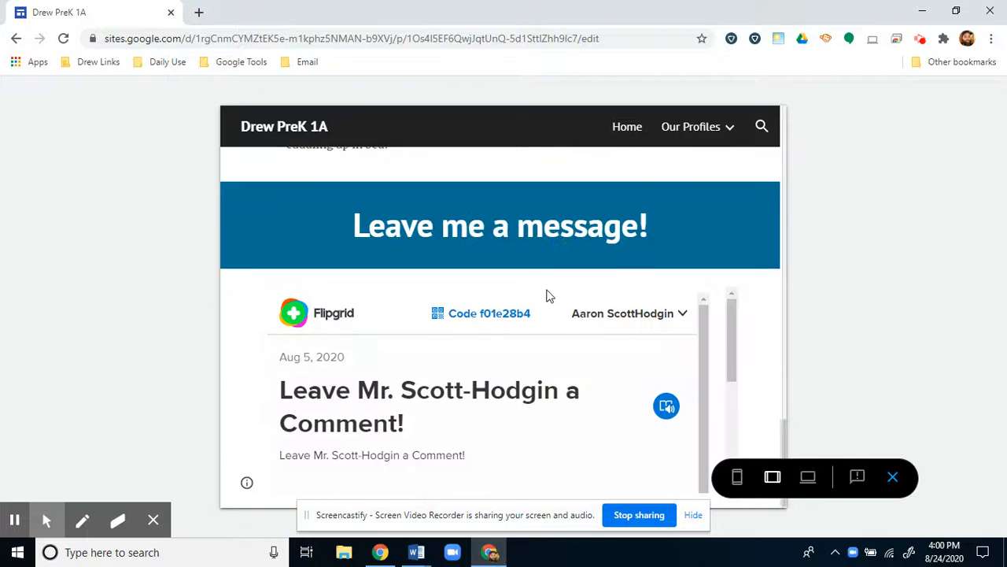
pyautogui.scroll(6, 577, 346)
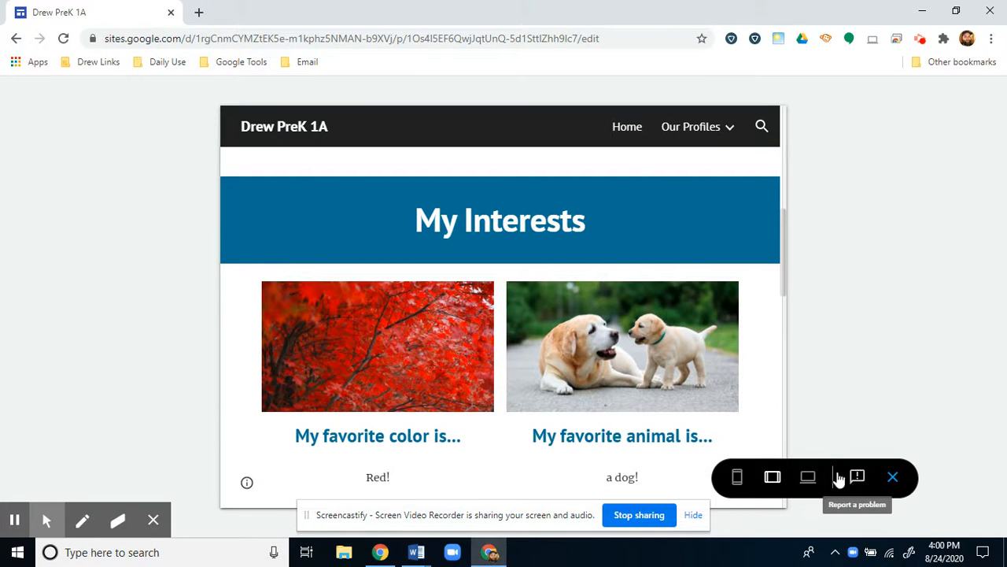
pyautogui.click(894, 478)
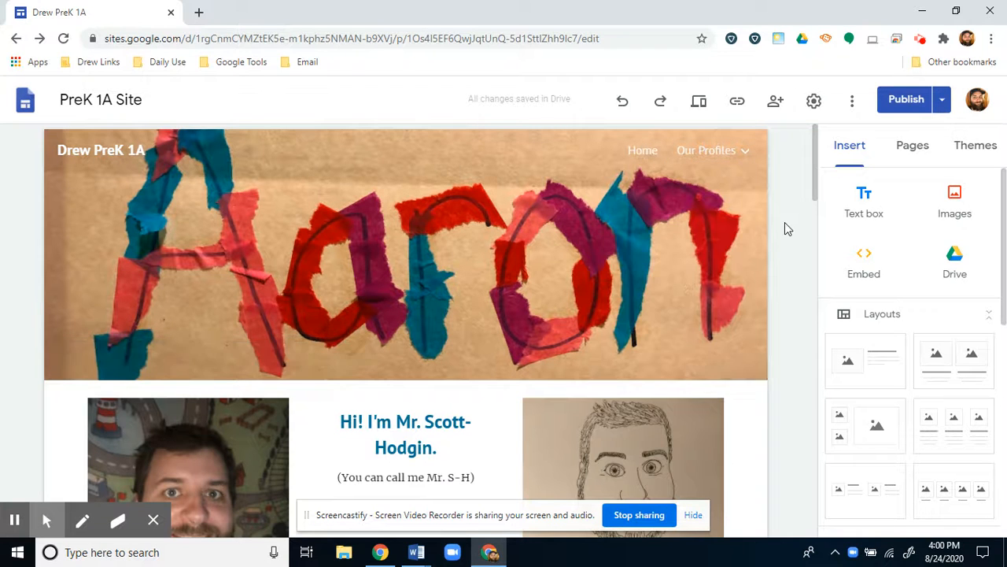
# Step: Start publishing the site, opening the comparison of the draft and the currently published homepage
pyautogui.scroll(-8, 710, 277)
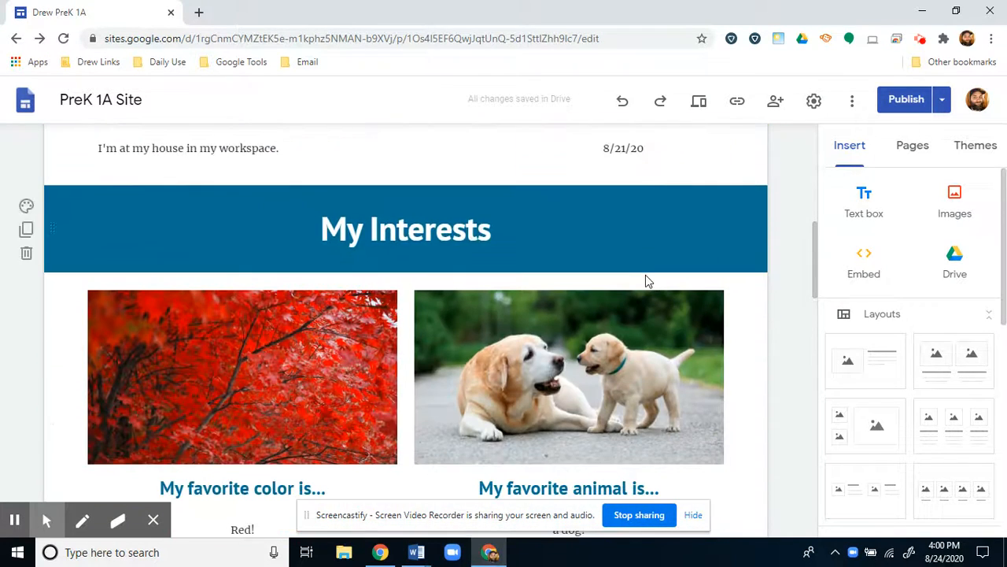
pyautogui.scroll(5, 763, 263)
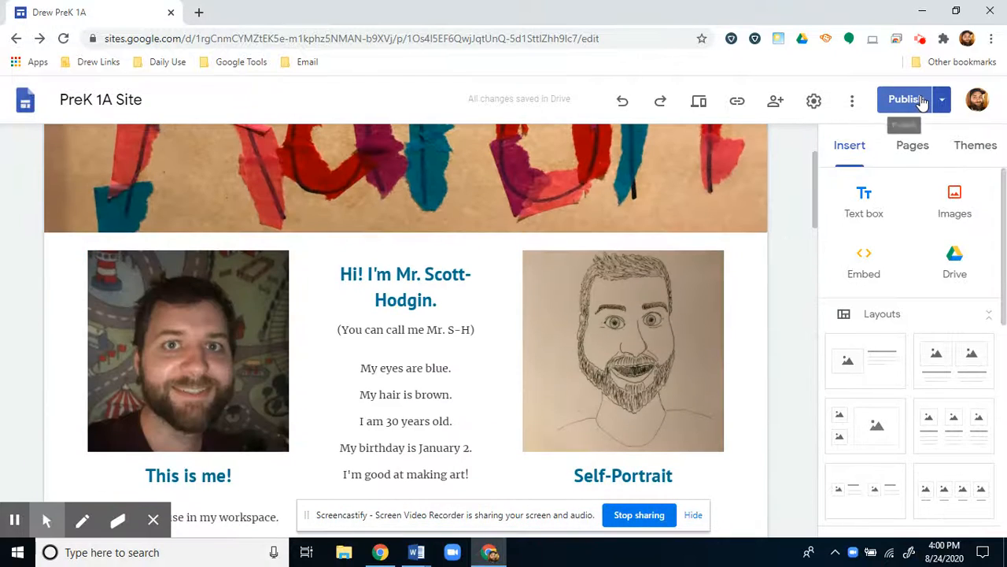
pyautogui.click(920, 101)
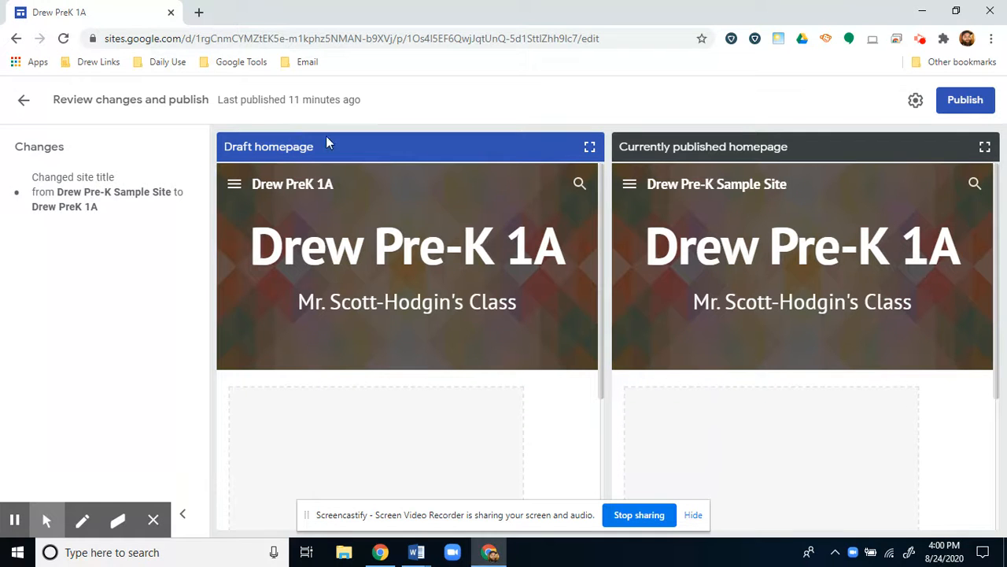
# Step: Compare the draft homepage with the currently published homepage, and publish the site's changes
pyautogui.scroll(-4, 522, 283)
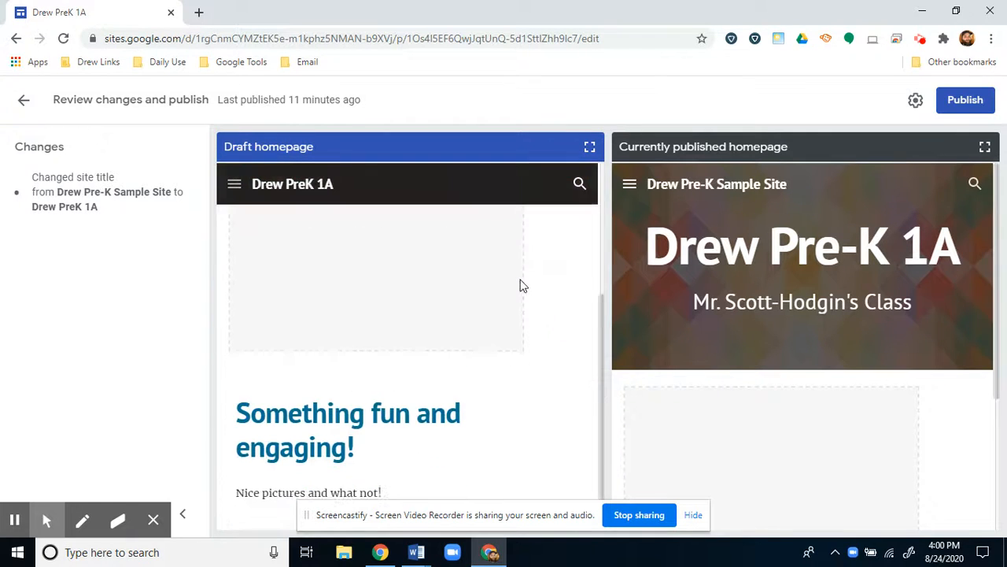
pyautogui.scroll(4, 522, 283)
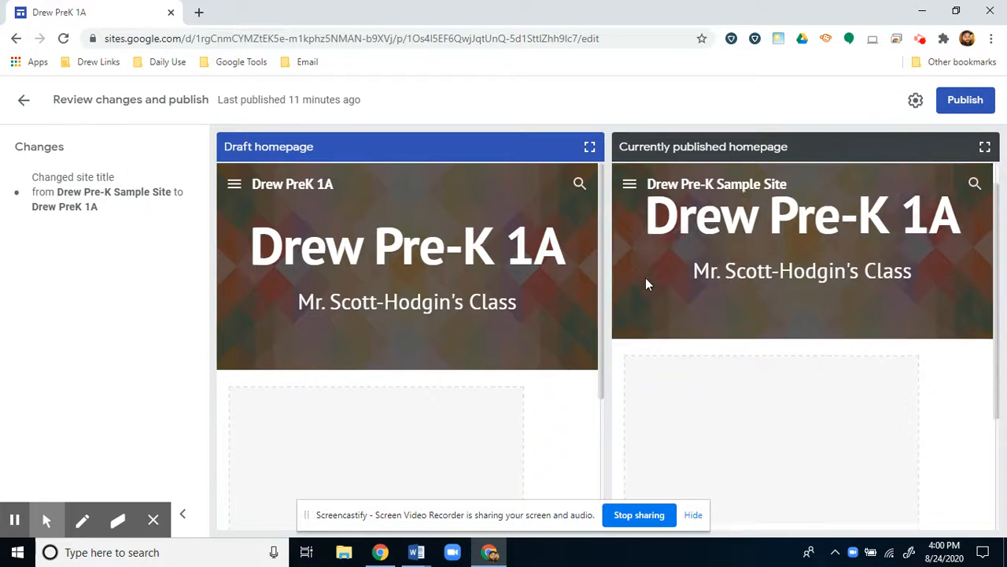
pyautogui.scroll(-5, 645, 283)
pyautogui.scroll(5, 642, 285)
pyautogui.scroll(-1, 319, 314)
pyautogui.scroll(1, 319, 315)
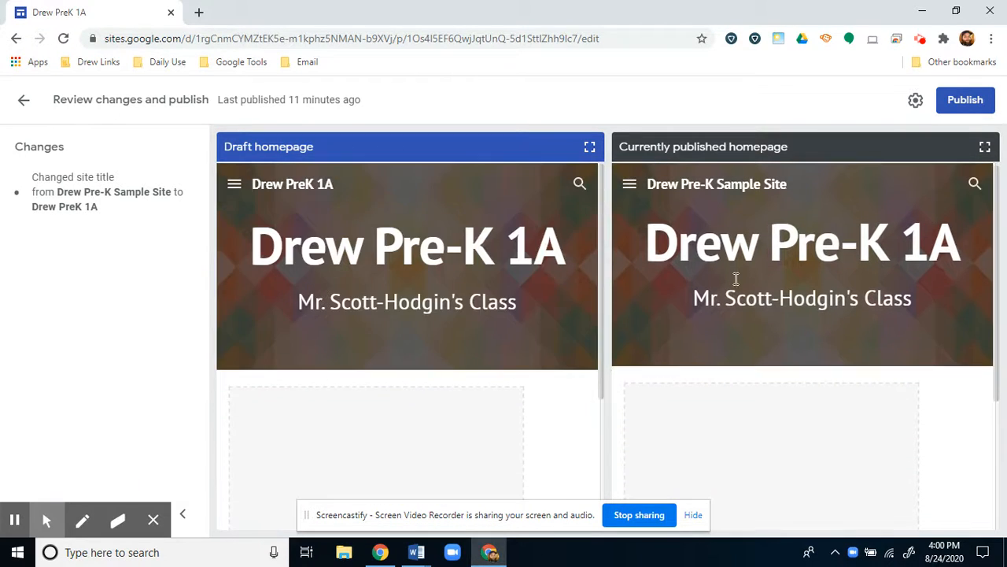
pyautogui.click(965, 100)
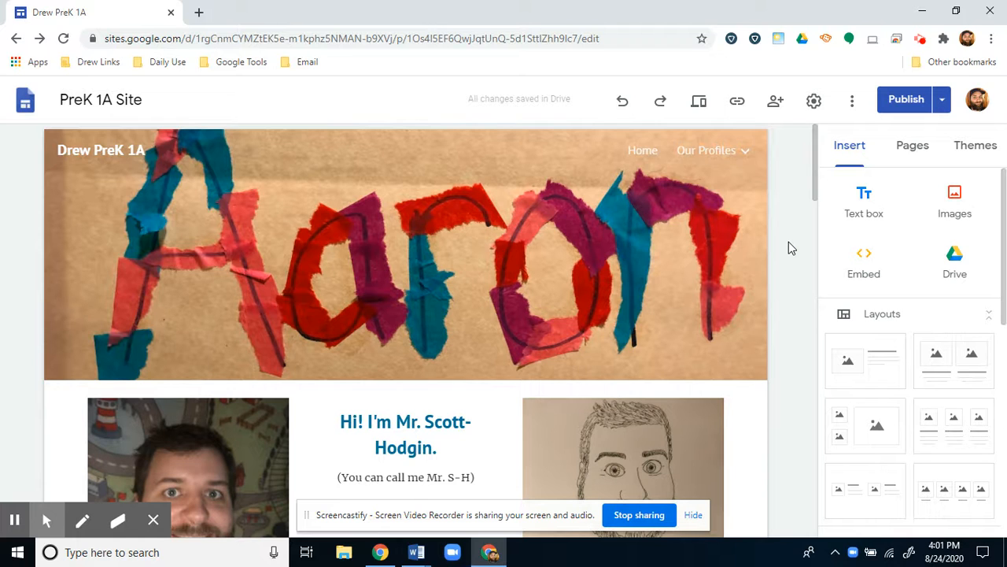
# Step: Switch to the Google Sites Tutorial outline in Word and strike through the "Preview and Publish" item
pyautogui.moveTo(431, 557)
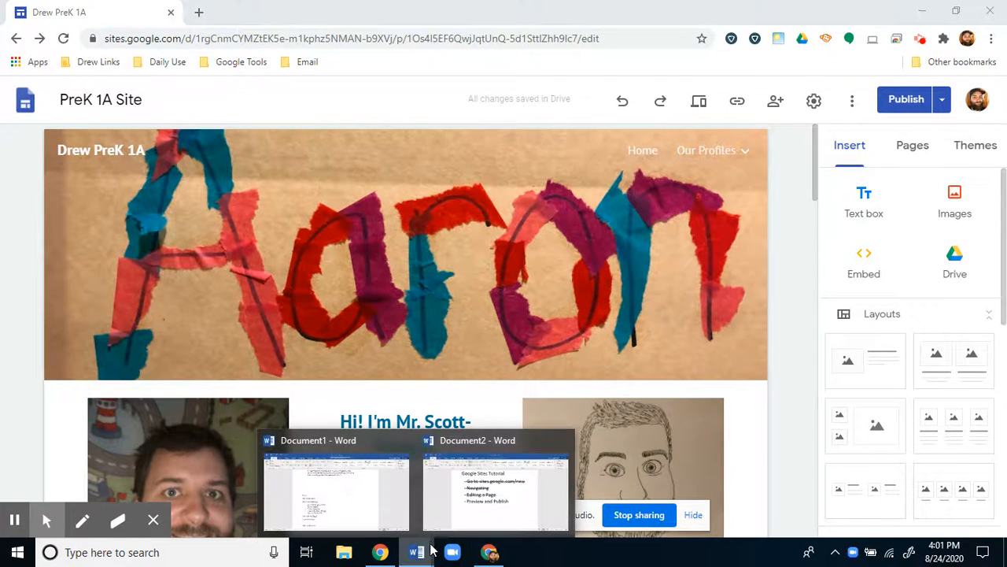
pyautogui.click(452, 527)
pyautogui.moveTo(598, 331); pyautogui.dragTo(304, 336)
pyautogui.click(185, 82)
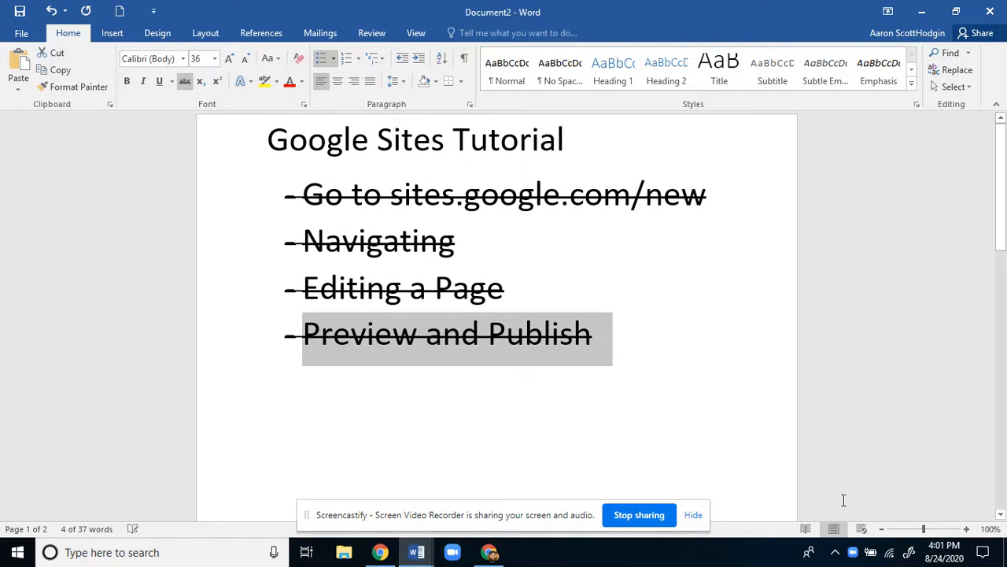